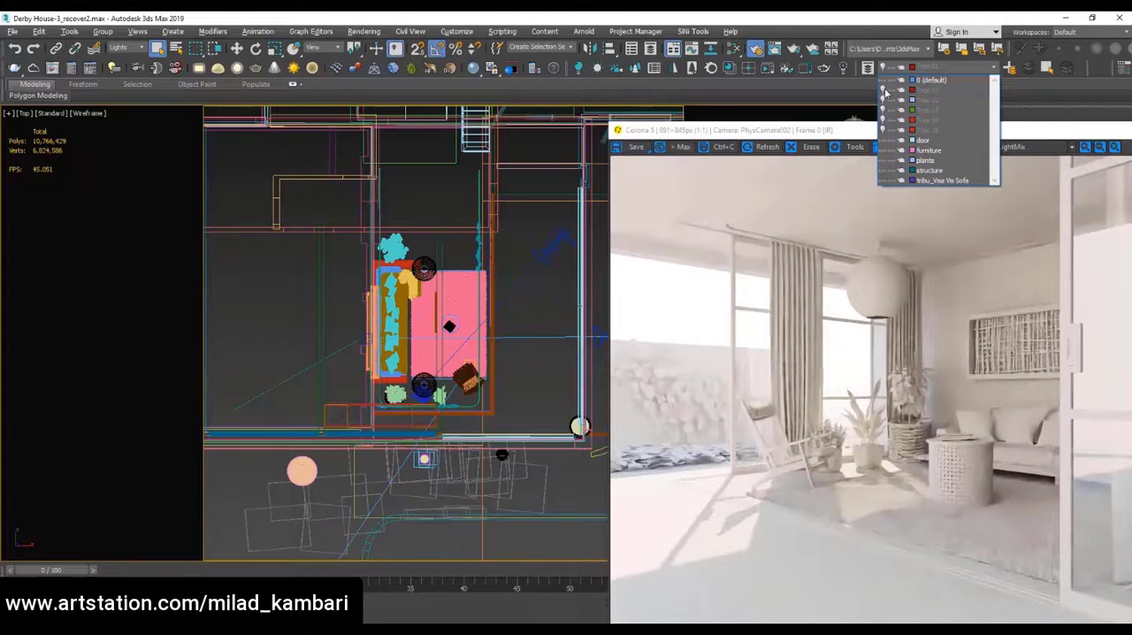
Make the five hidden Tree layers visible in the scene
left_click(883, 90)
left_click(882, 101)
left_click(882, 110)
left_click(882, 120)
left_click(883, 130)
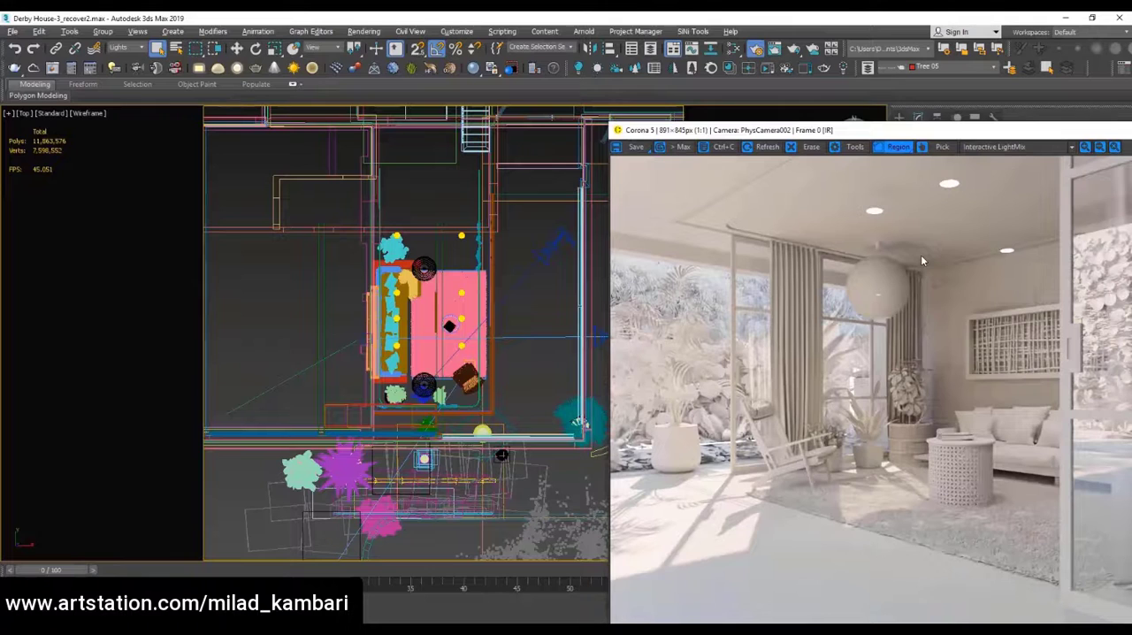
left_click_drag(925, 133, 546, 62)
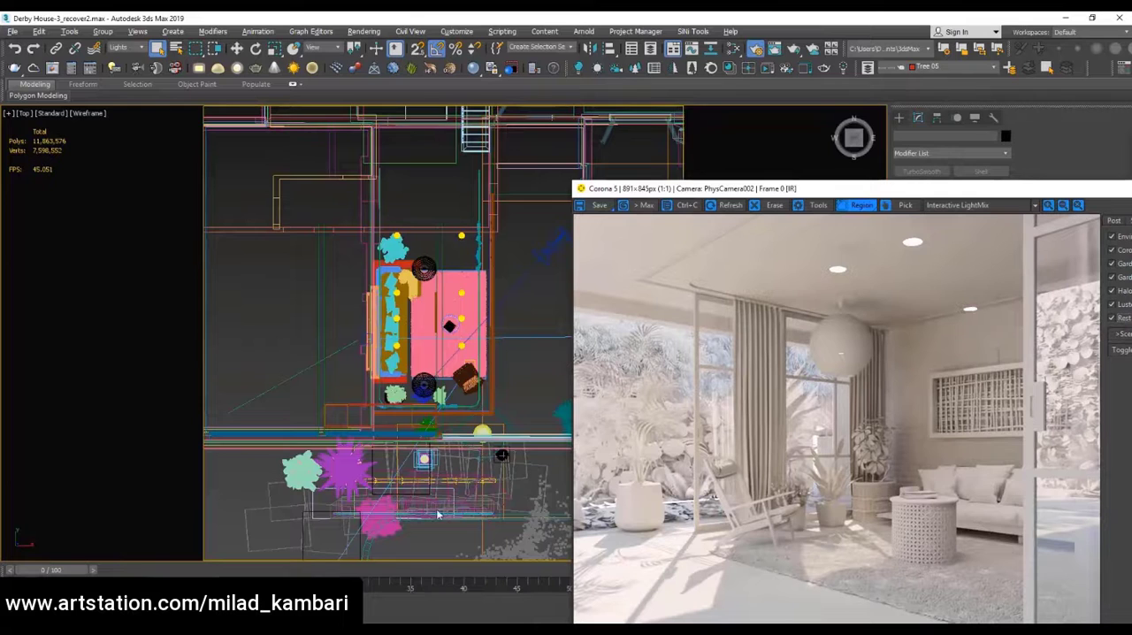
Set the selection filter to All and select the GrowFX plant at the outer corner of the glass wall
scroll(390, 344, "down", 4)
scroll(490, 388, "up", 6)
left_click(139, 48)
left_click(118, 59)
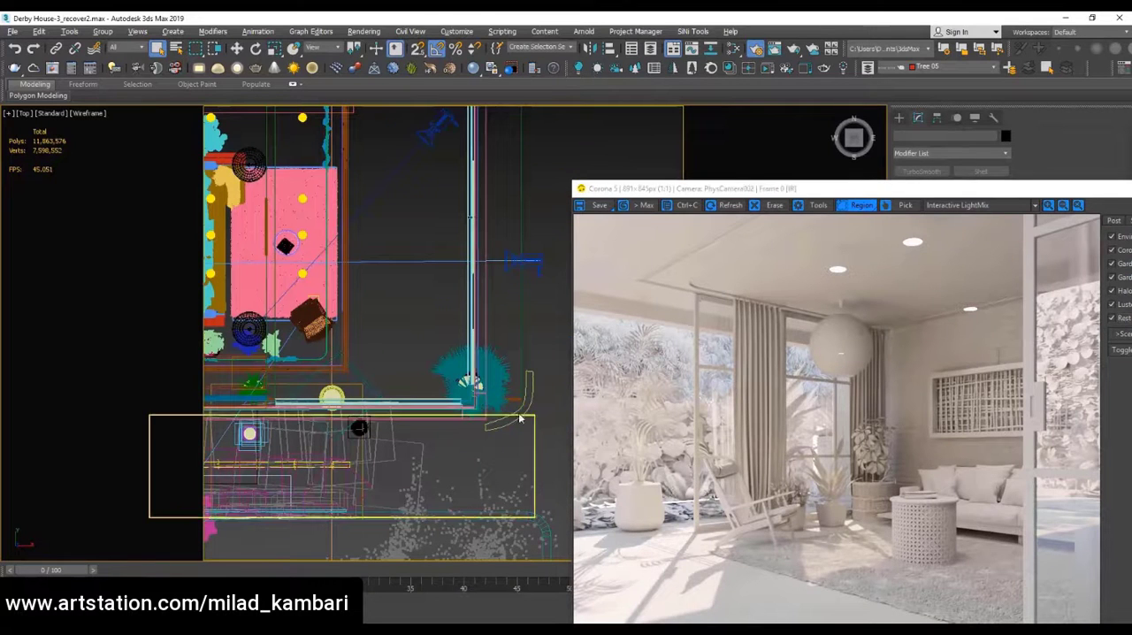
left_click(495, 367)
right_click(489, 361)
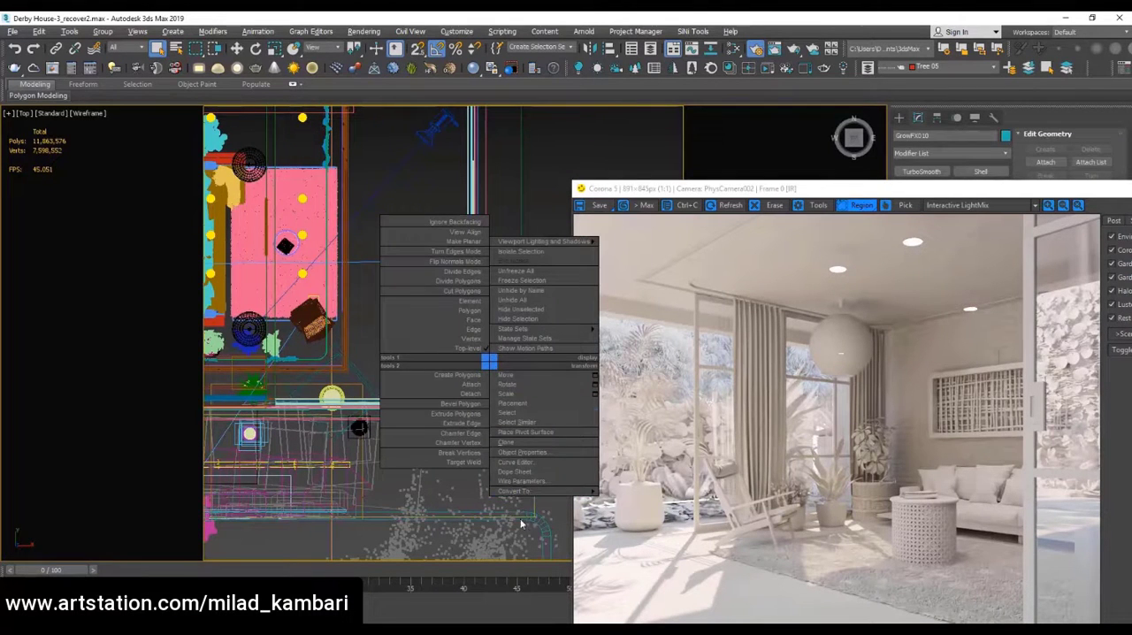
Open the quad menu customization and go to the last entries of the Default Viewport Quad's transform section
left_click(457, 31)
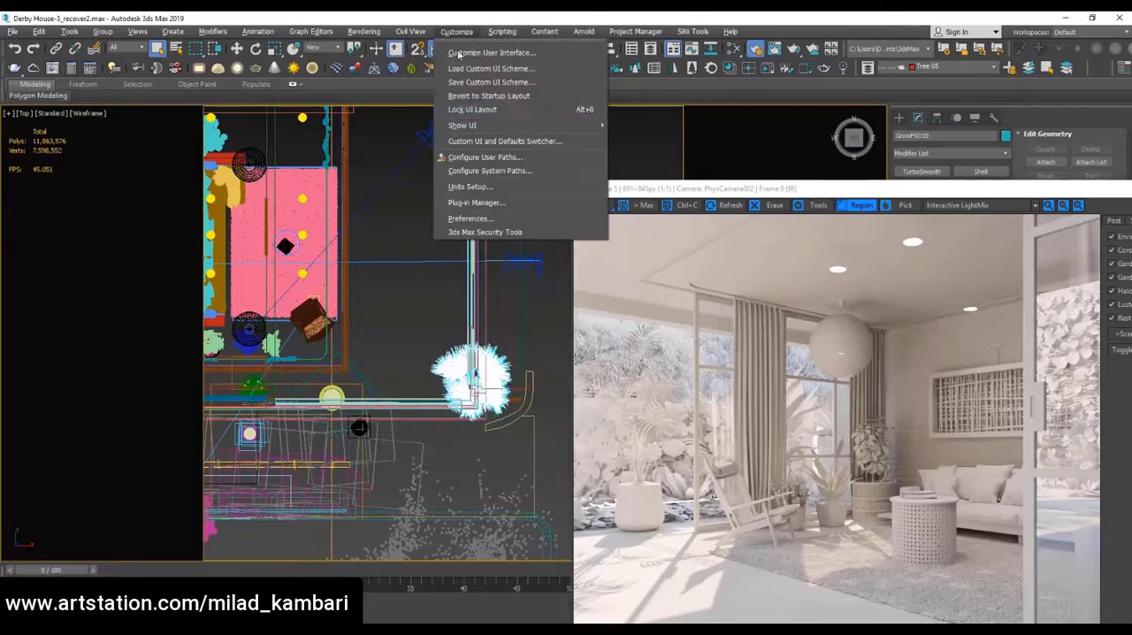
left_click(478, 52)
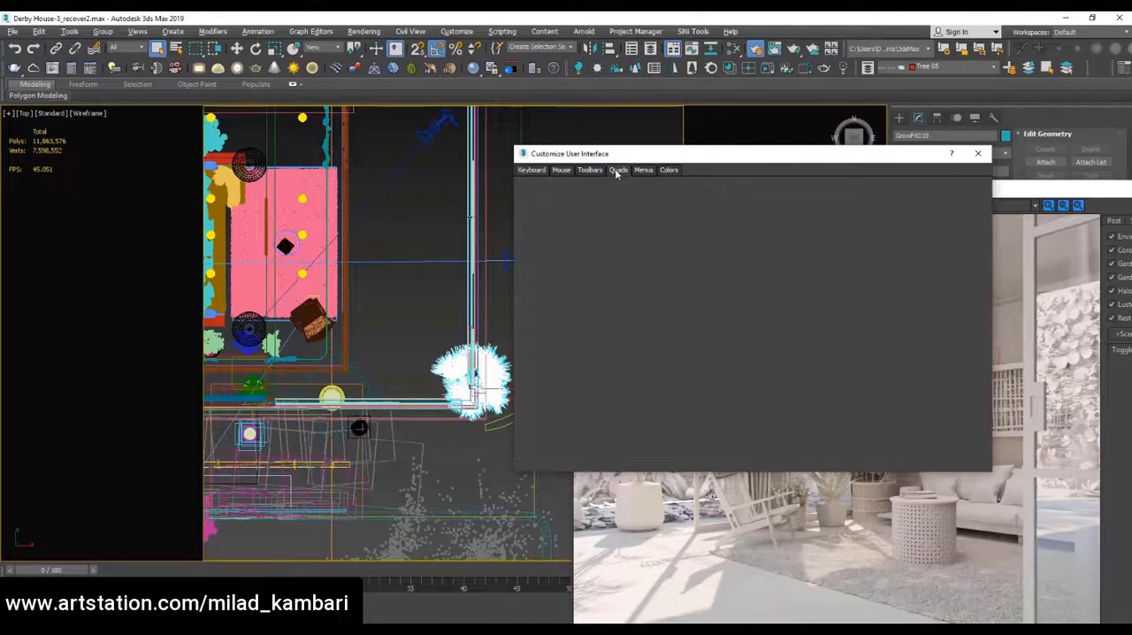
left_click(616, 170)
left_click(593, 171)
left_click(617, 170)
left_click_drag(975, 321, 974, 387)
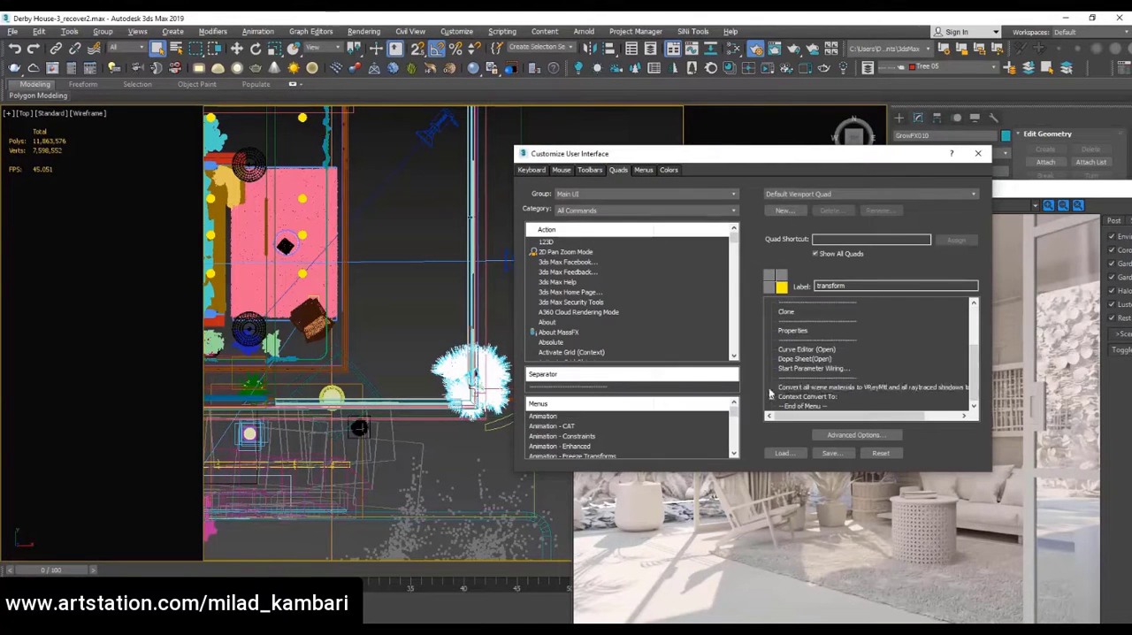
Add the Corona Renderer action Corona Proxy Exporter to the transform quad above the material conversion entry, and save the quad customization
left_click(637, 210)
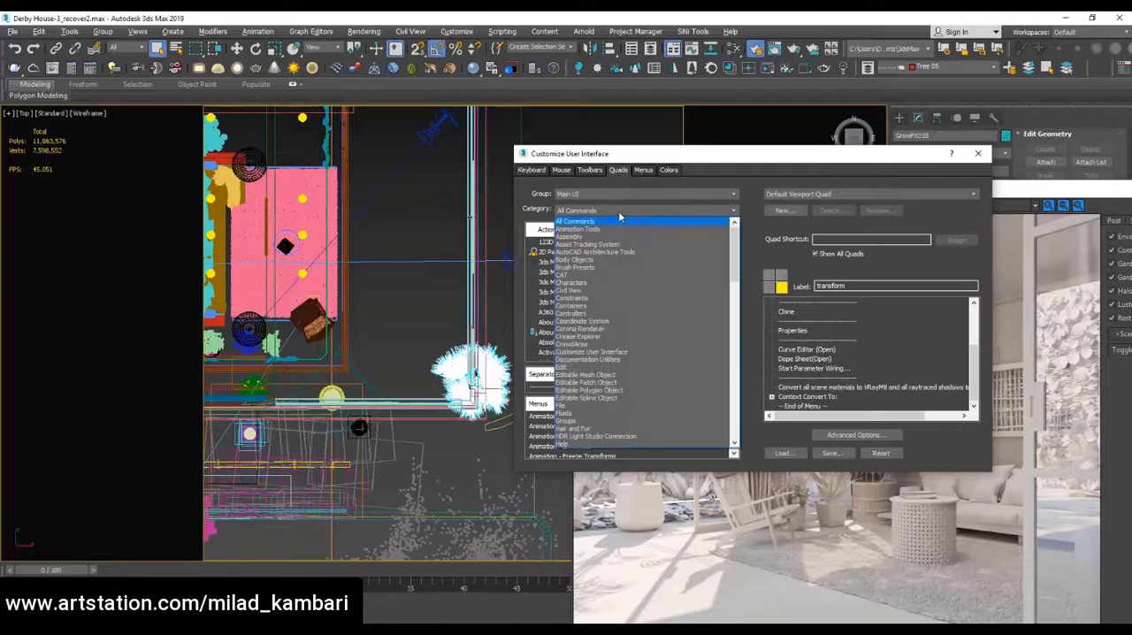
left_click(648, 329)
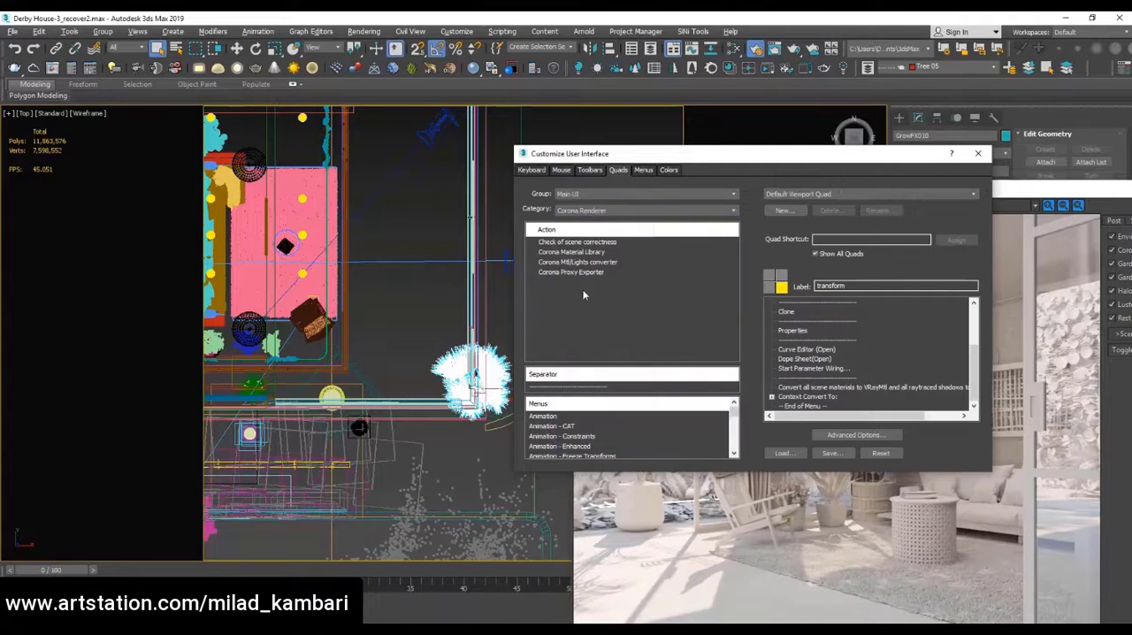
left_click_drag(573, 272, 828, 388)
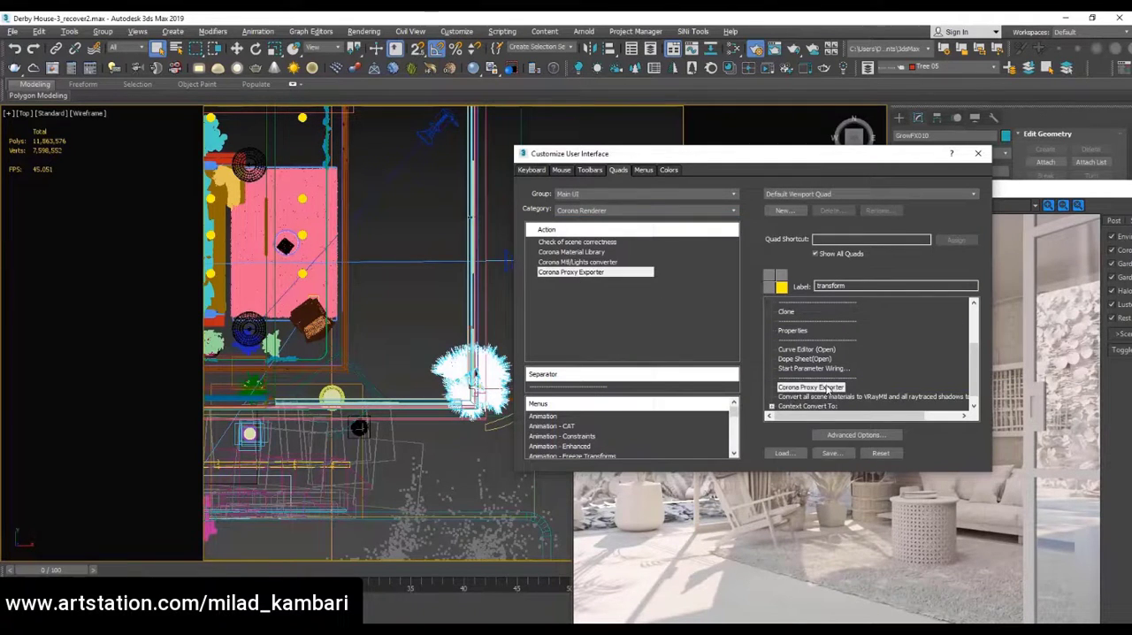
left_click(830, 454)
left_click(804, 595)
left_click(595, 325)
left_click(979, 154)
Export the selected plant as a Corona proxy with solid bounding box display, replacing the source object
right_click(421, 217)
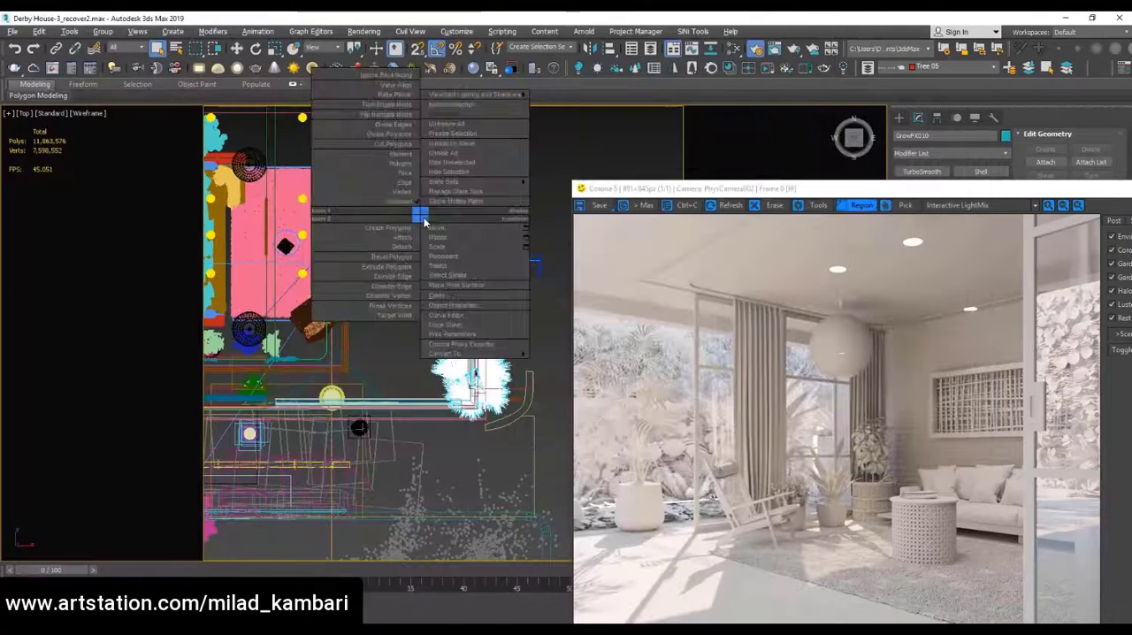
left_click(453, 343)
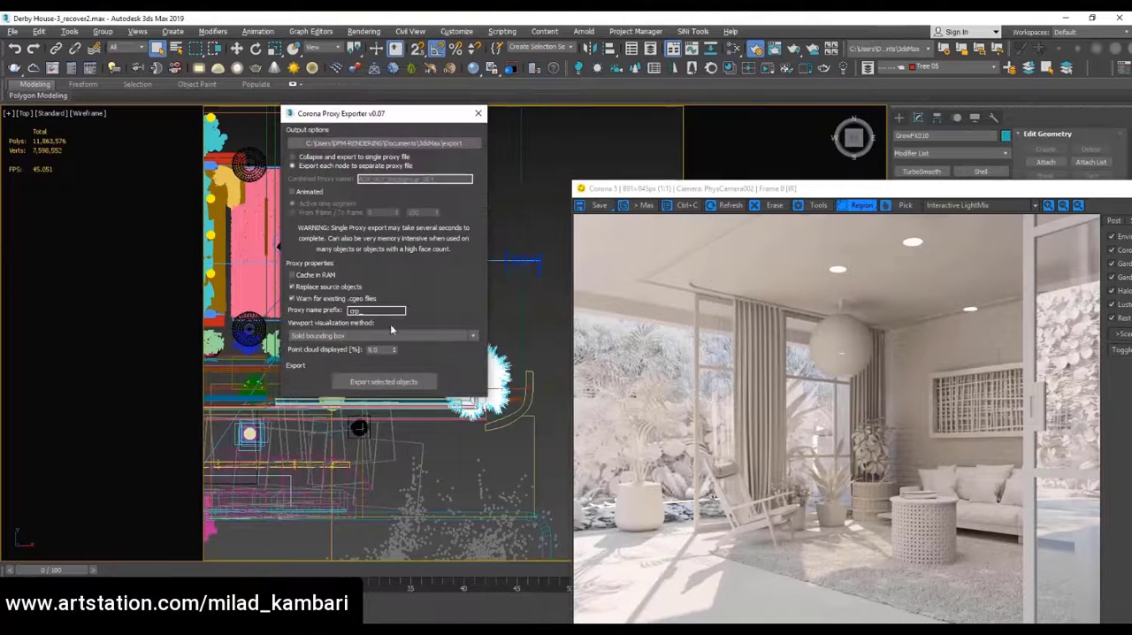
left_click(318, 335)
left_click(320, 354)
left_click(385, 387)
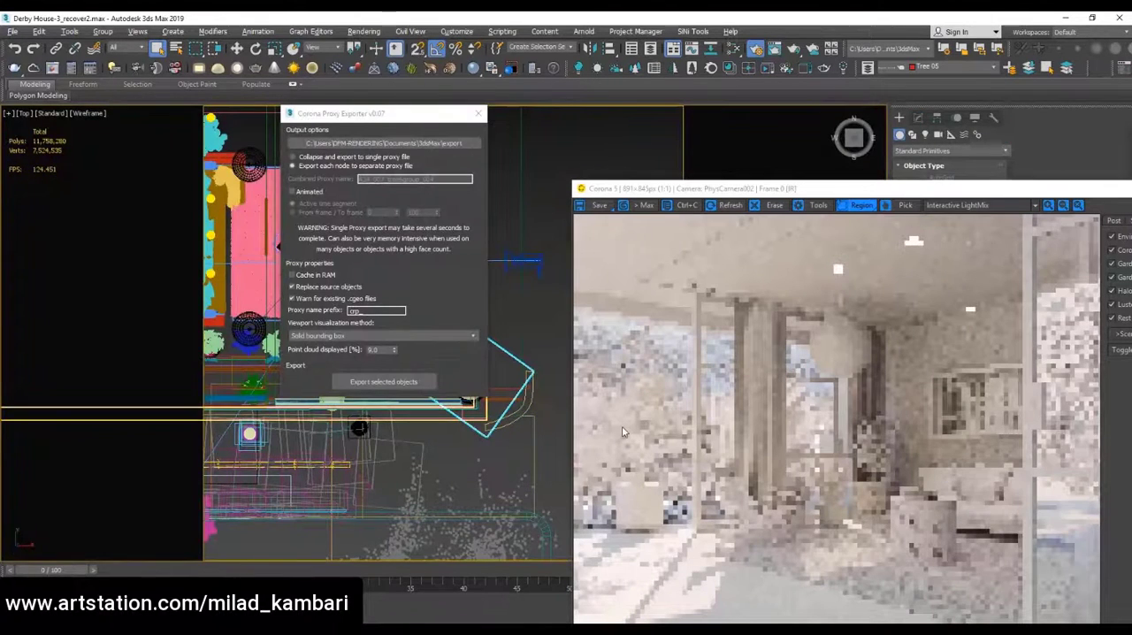
left_click(478, 113)
Examine the potted plant and the garden edge behind it up close in the interactive render
scroll(393, 325, "down", 5)
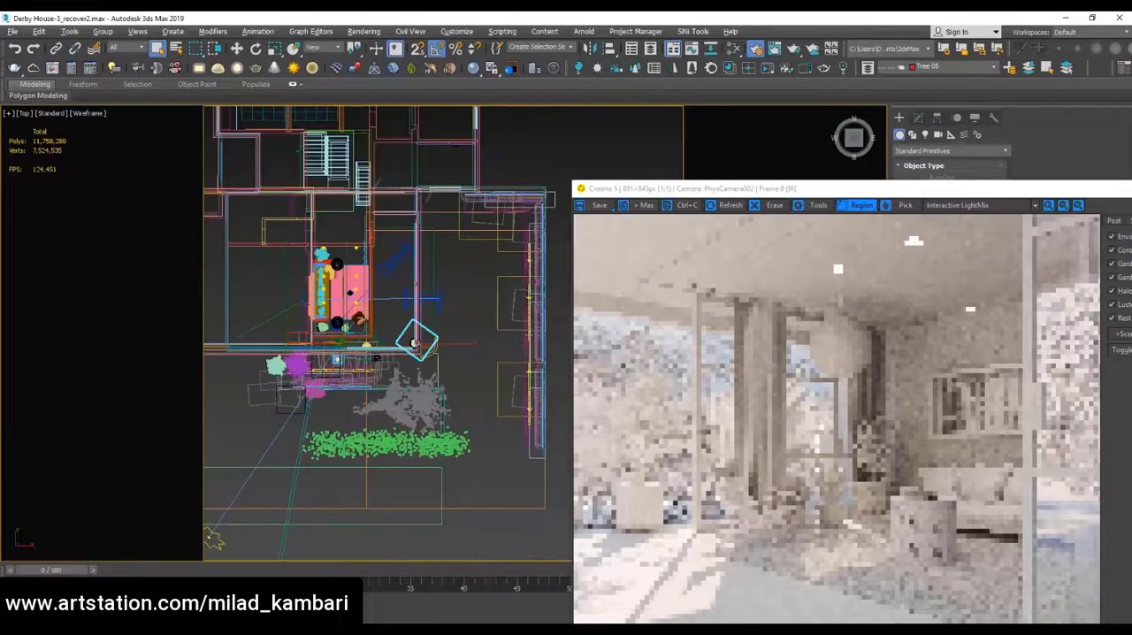
scroll(422, 410, "up", 2)
scroll(402, 407, "up", 4)
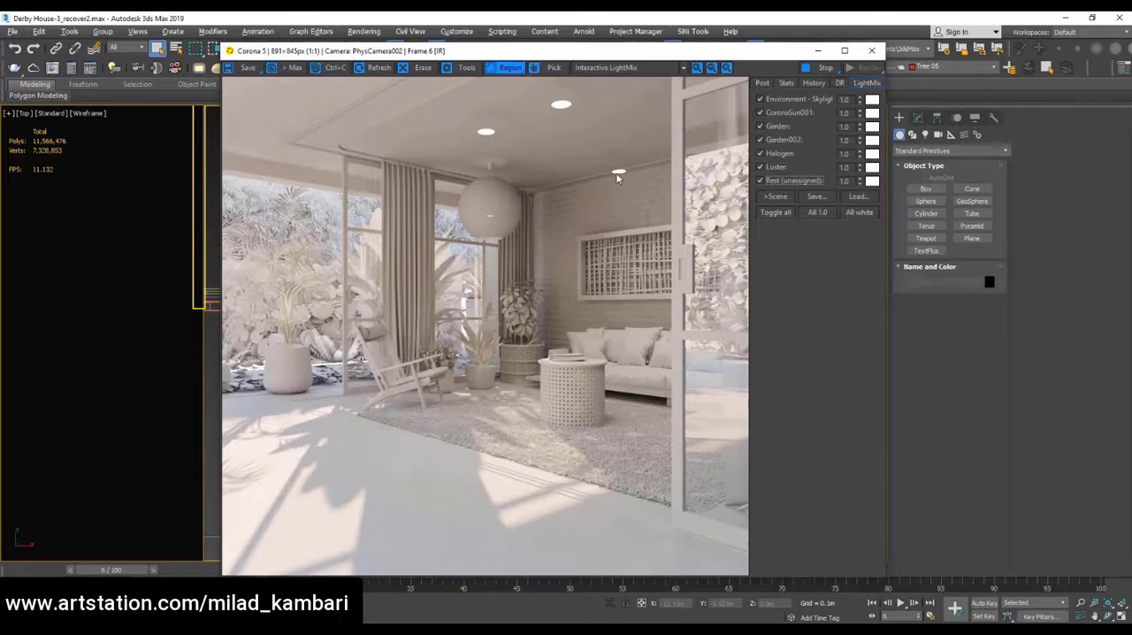
scroll(331, 239, "up", 1)
scroll(331, 239, "up", 1)
middle_click_drag(331, 238, 519, 171)
scroll(519, 171, "down", 2)
scroll(275, 379, "up", 2)
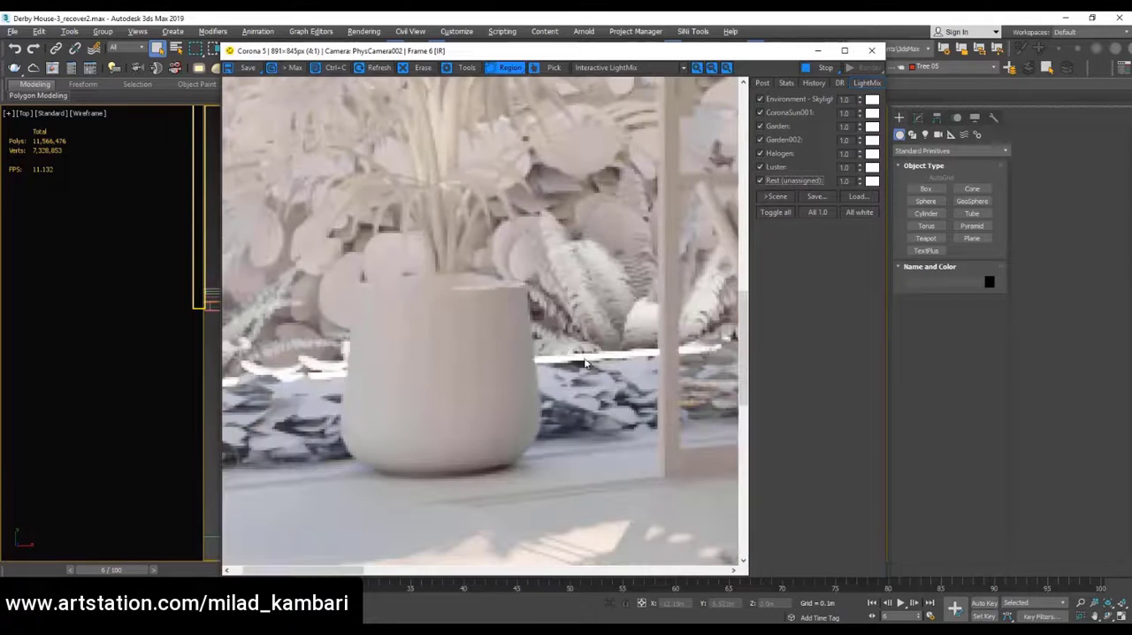
scroll(578, 358, "down", 2)
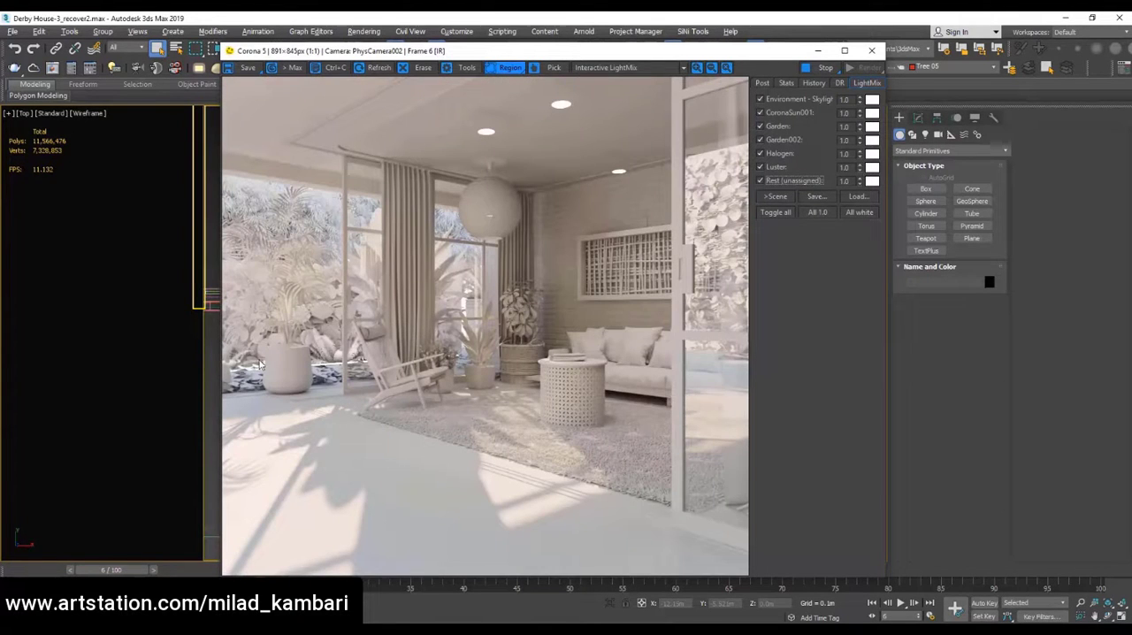
Turn off the Garden, Garden002, Halogen, Luster and Rest (unassigned) lights in the LightMix
left_click_drag(760, 127, 760, 180)
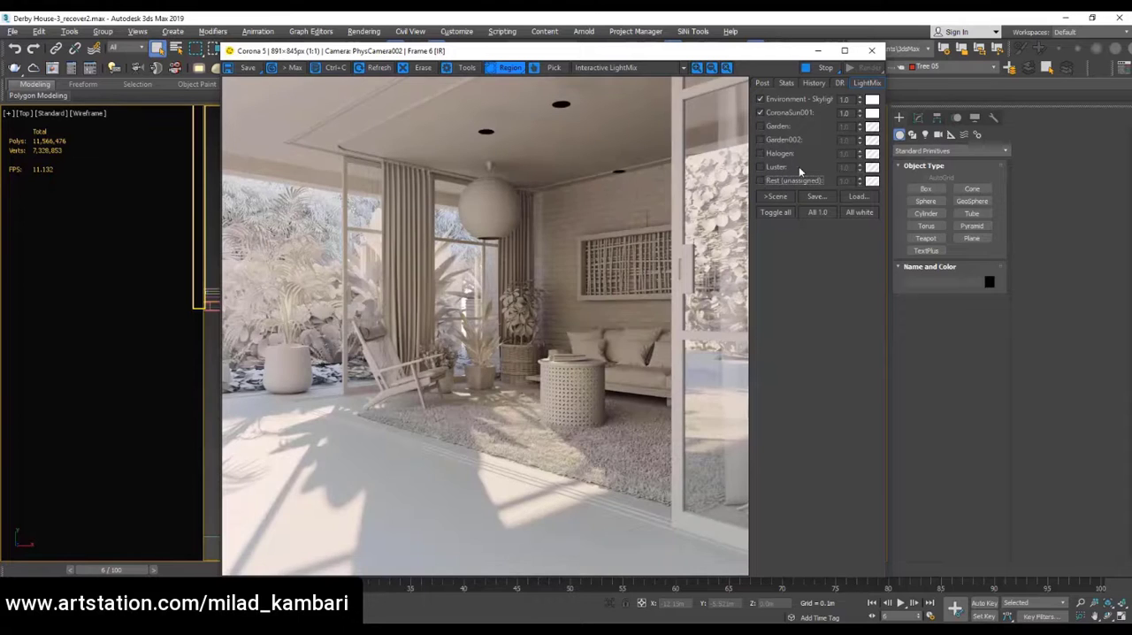
scroll(486, 92, "up", 2)
scroll(487, 175, "down", 2)
Set the LightMix intensity of the environment skylight to 2 and of CoronaSun001 to 1.5
type("1.5")
key("Return")
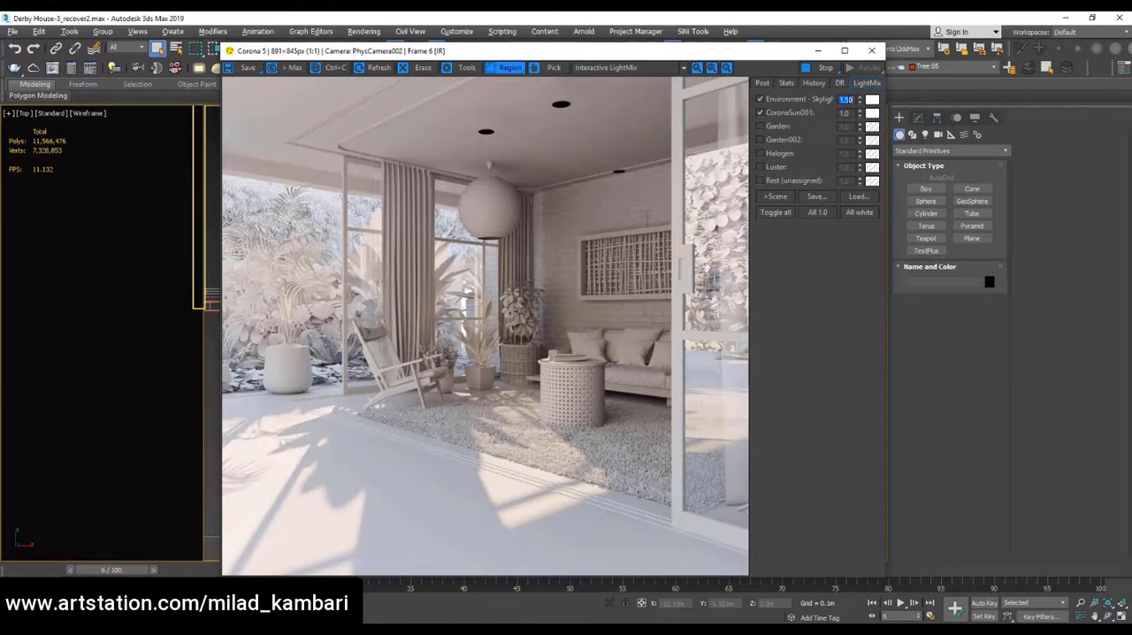
type("2")
key("Tab")
type("1.5")
key("Return")
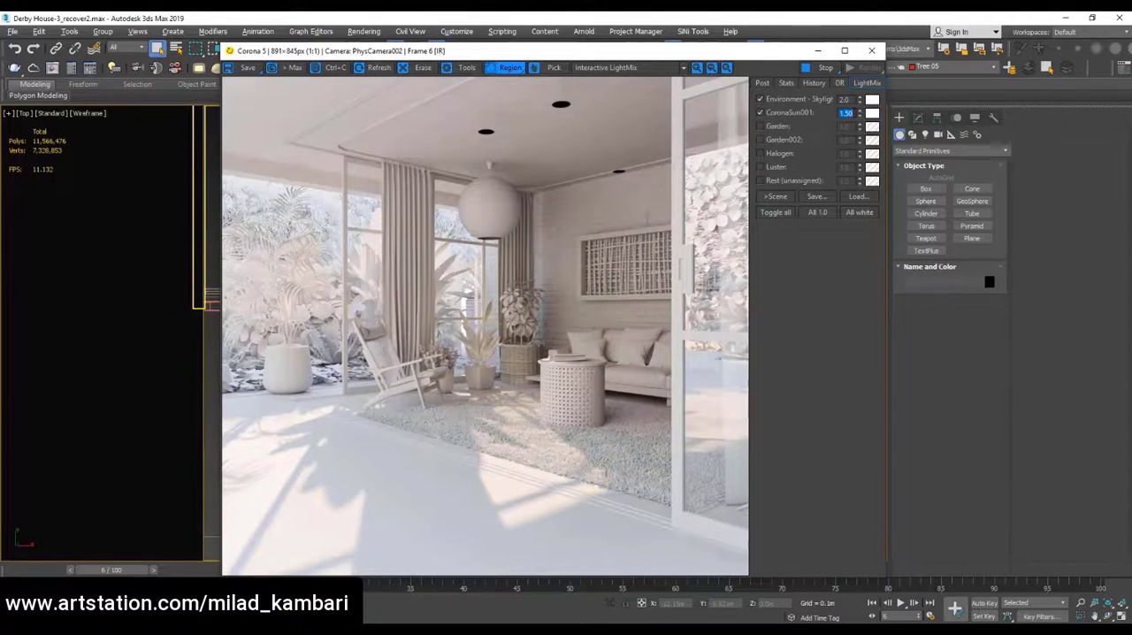
Slightly lift the shadows and midtones of the tone mapping brightness curve and add a point in the highlights
left_click(762, 82)
left_click(857, 276)
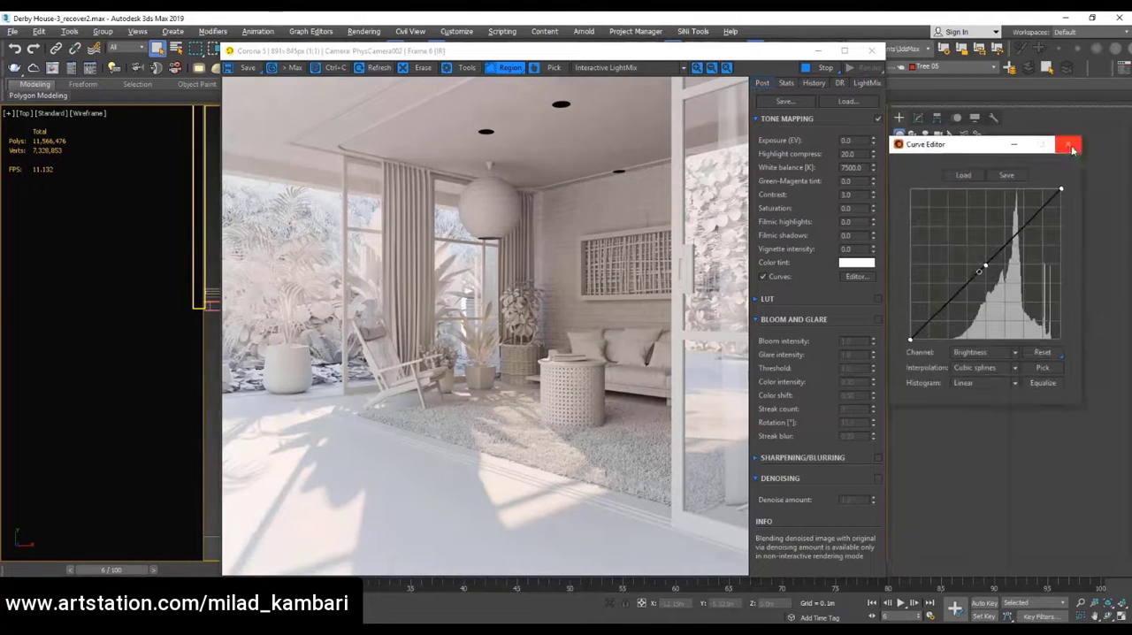
left_click(856, 276)
left_click(857, 276)
mouse_move(981, 269)
left_mouse_down()
mouse_move(980, 256)
mouse_move(987, 262)
left_mouse_up()
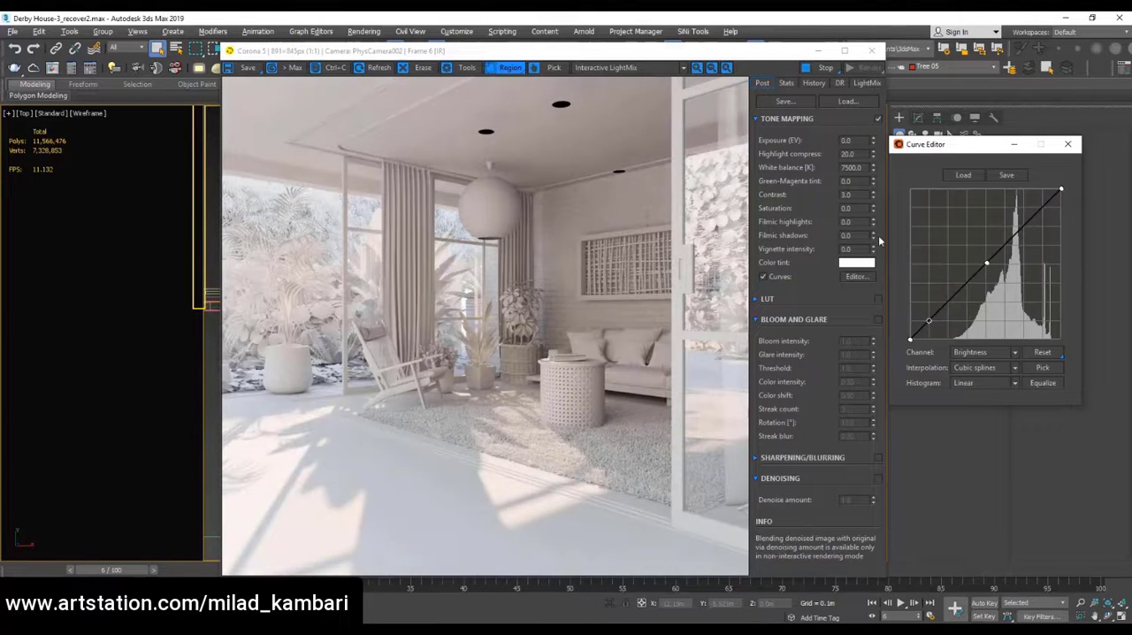
left_click_drag(949, 301, 944, 299)
mouse_move(910, 338)
left_mouse_down()
mouse_move(910, 322)
mouse_move(910, 335)
left_mouse_up()
left_click(1030, 221)
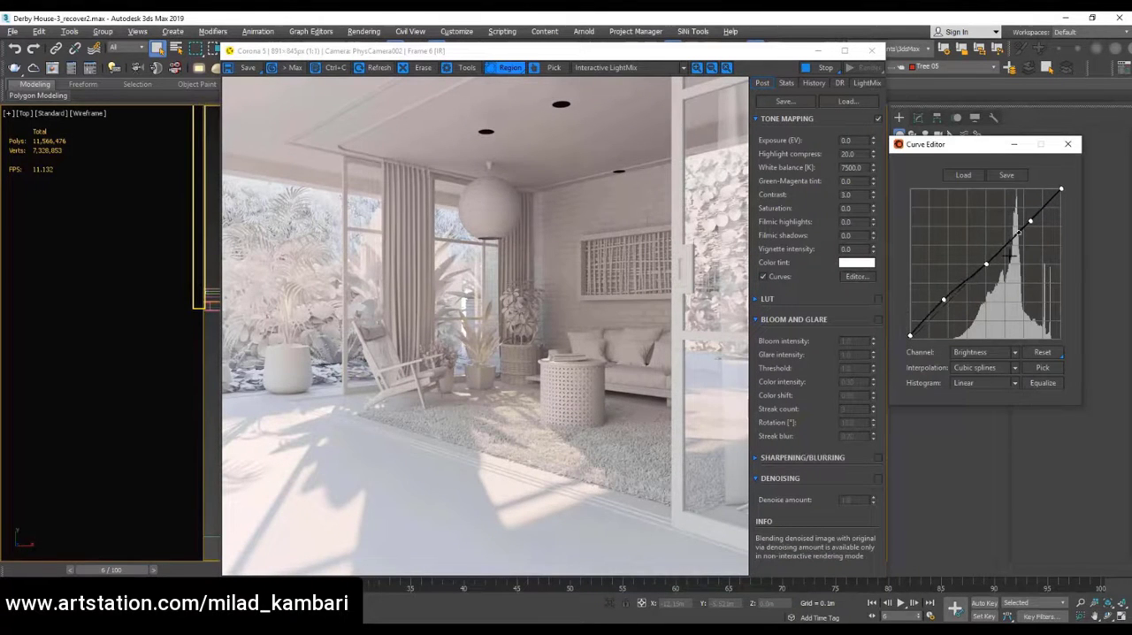
left_click_drag(987, 262, 984, 262)
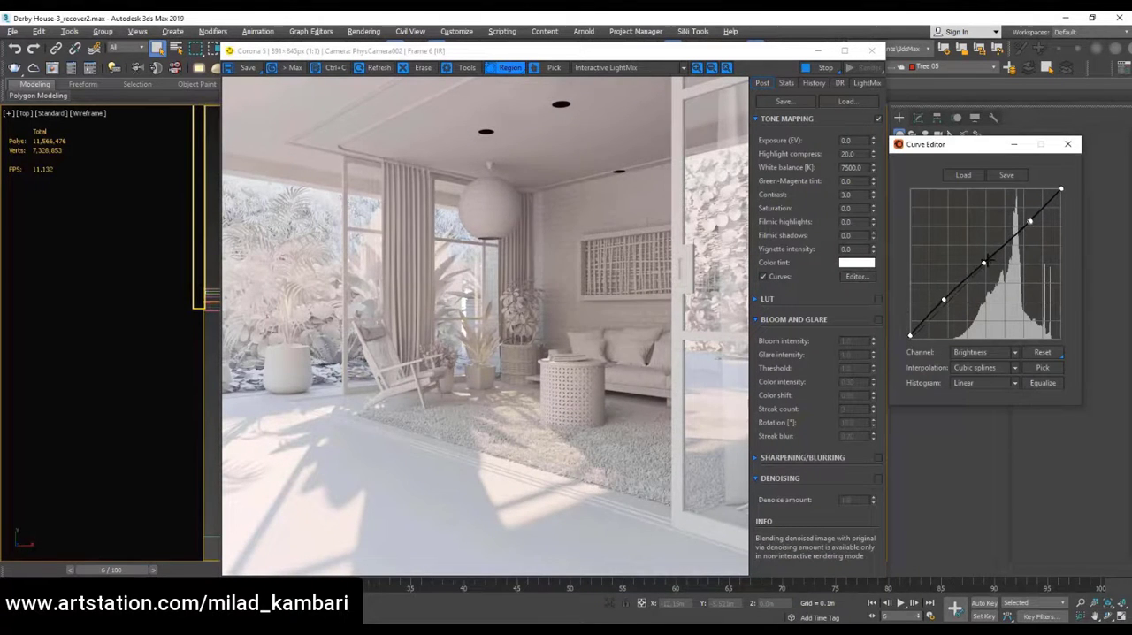
left_click(1067, 144)
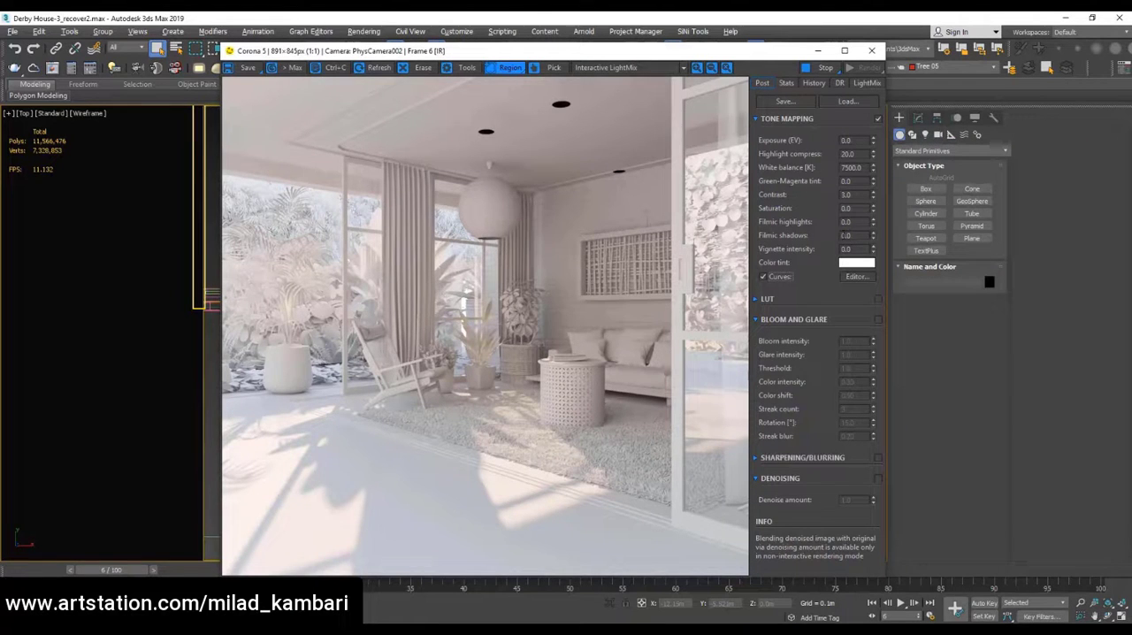
Set the tone mapping's filmic shadows to 0.3 after trying 1
left_click_drag(850, 235, 721, 246)
type("1")
key("Return")
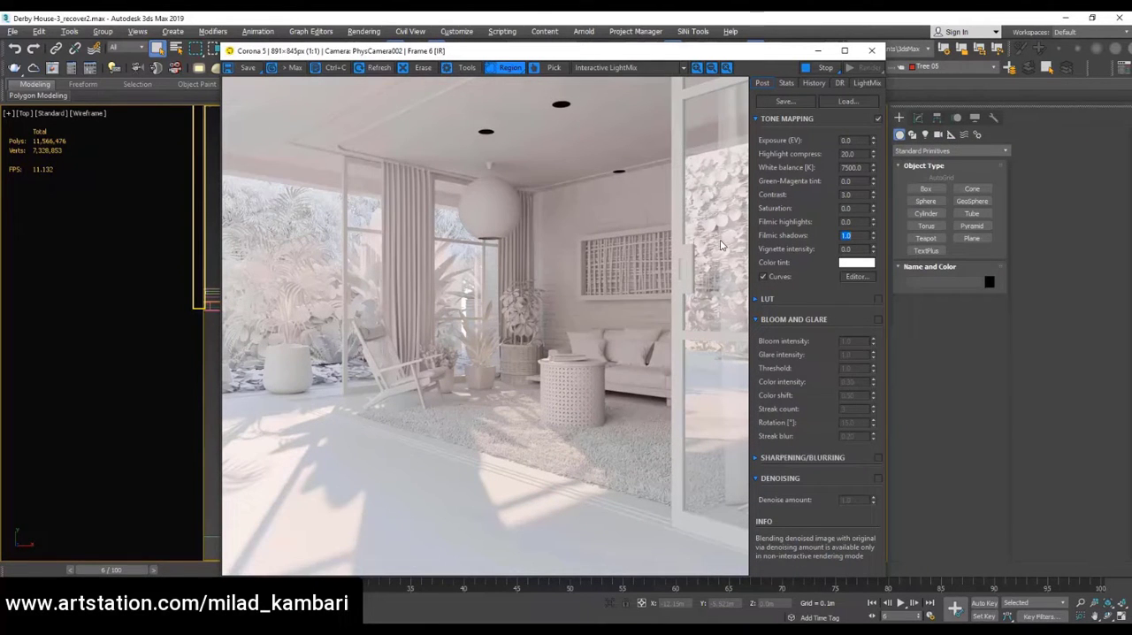
type("0.3")
key("Return")
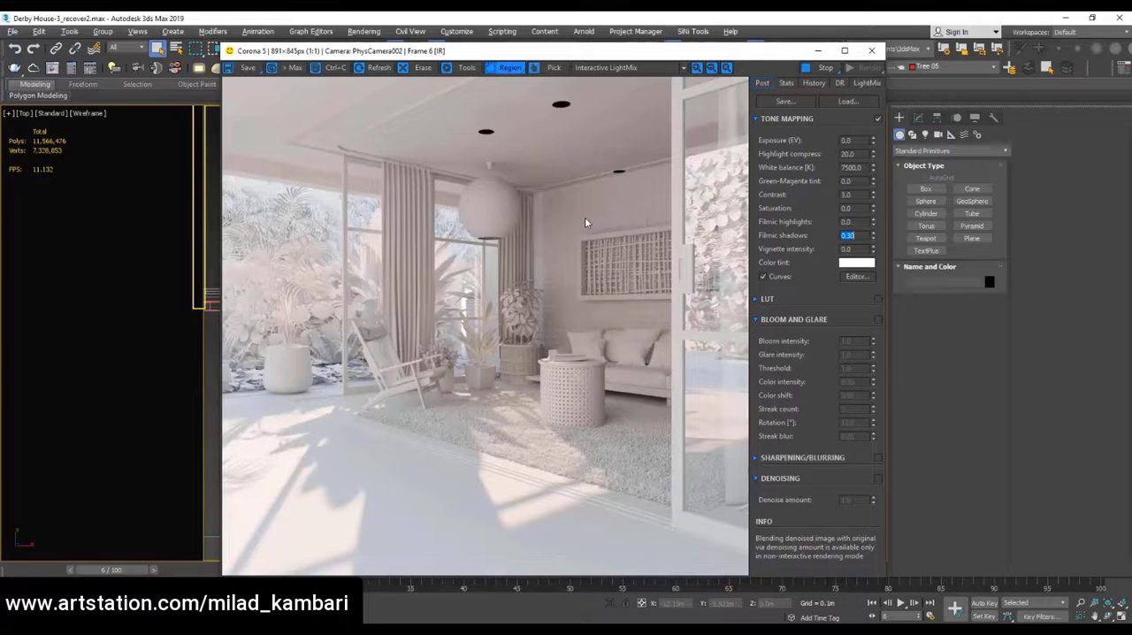
Try a different tone mapping white balance and return it to 7500 K
left_click(862, 85)
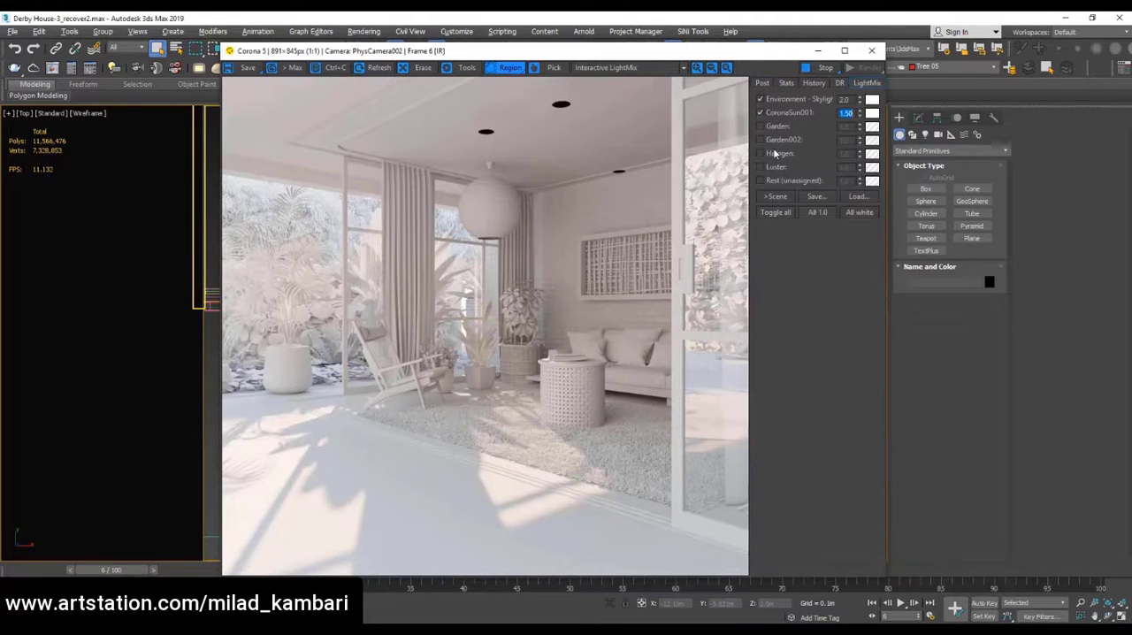
left_click(761, 83)
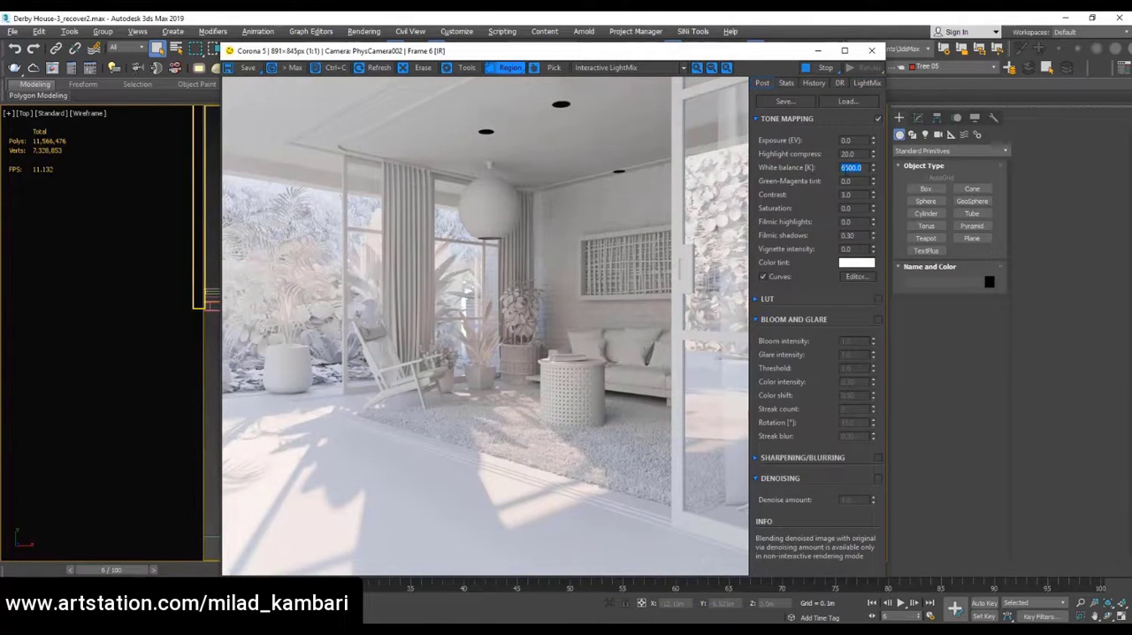
type("8100")
key("Return")
type("7500")
key("Return")
Lower the Halogen light below the ceiling in the front view and turn off its reflection visibility, refraction visibility and light occlusion
left_click_drag(458, 50, 396, 419)
scroll(565, 231, "up", 5)
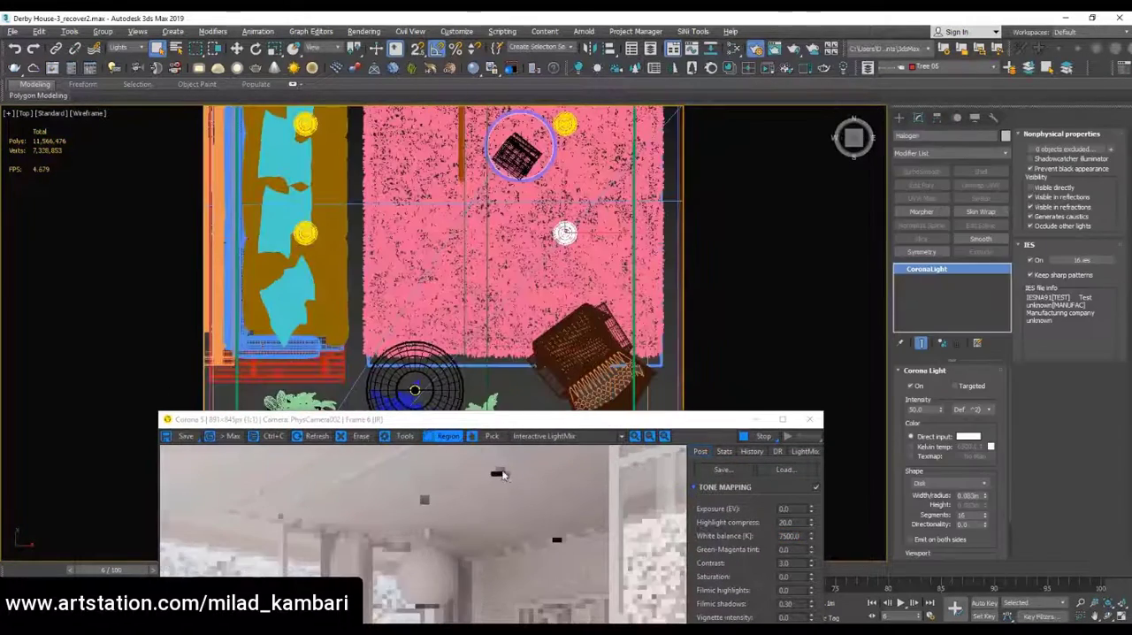
left_click_drag(619, 419, 569, 355)
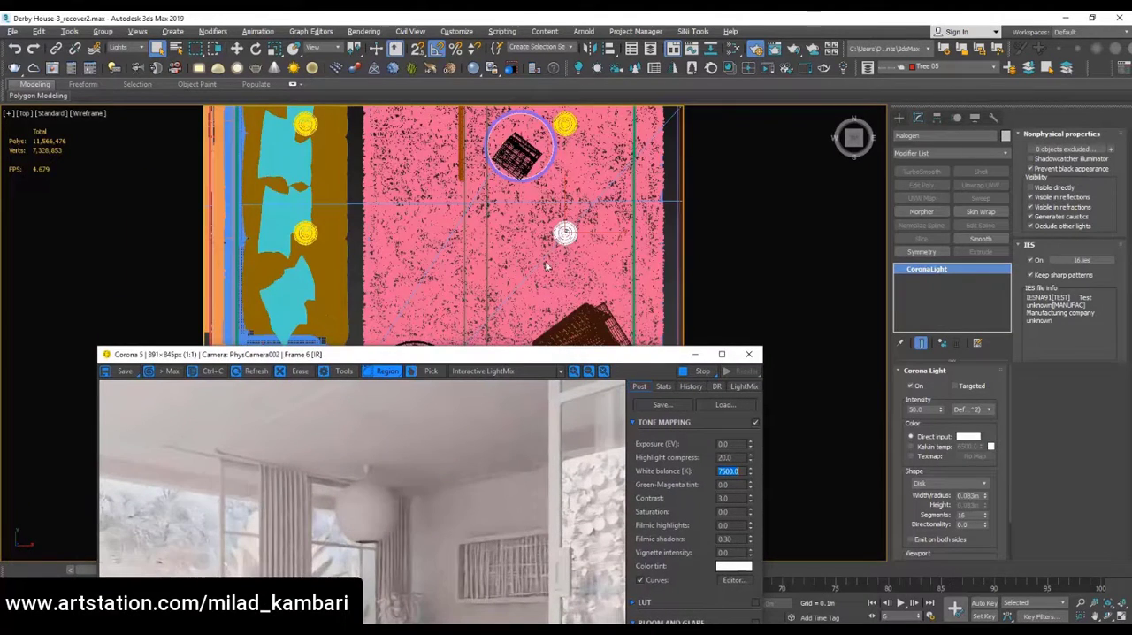
key("f")
key("w")
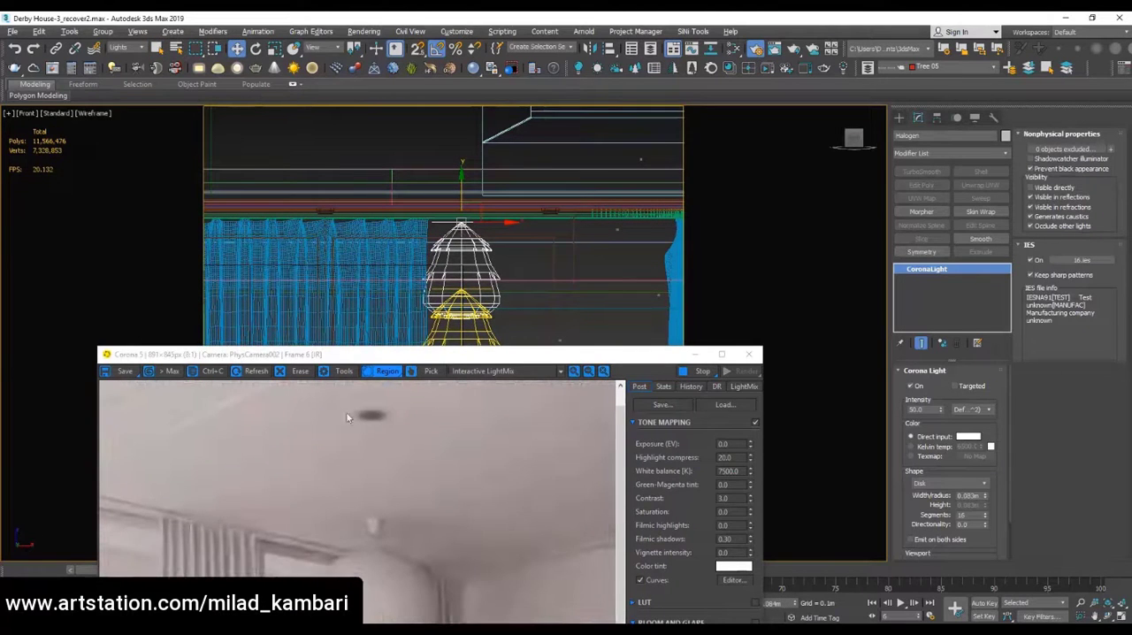
left_click_drag(499, 250, 498, 317)
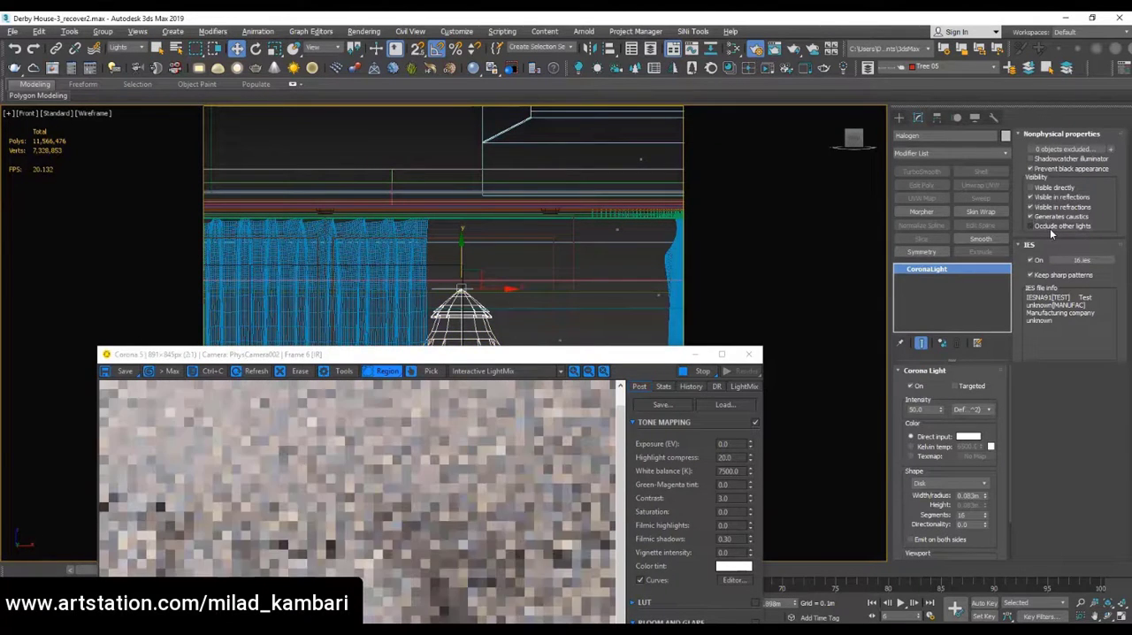
left_click(1036, 198)
left_click(1033, 206)
Select the rectangular Garden light in an orbited orthographic view of the scene
left_click_drag(508, 354, 641, 517)
scroll(353, 390, "down", 1)
middle_click_drag(477, 265, 592, 340, "alt")
scroll(566, 301, "up", 5)
left_click(597, 398)
Save the current LightMix setup to the Desktop as Day
left_click_drag(613, 516, 583, 65)
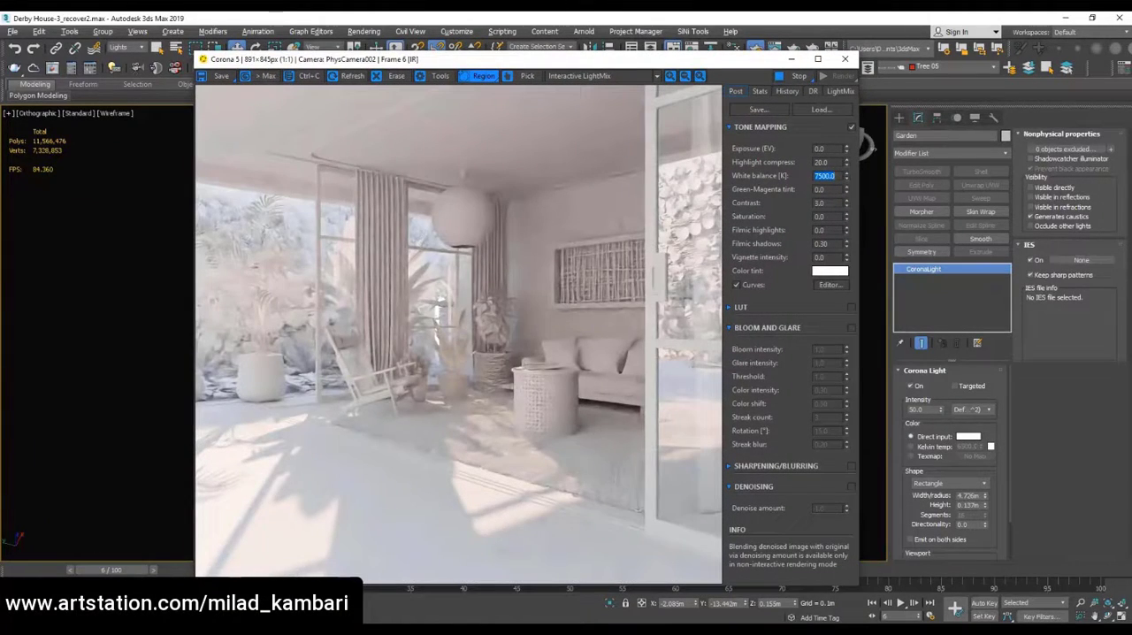
left_click_drag(896, 616, 859, 616)
left_click(839, 91)
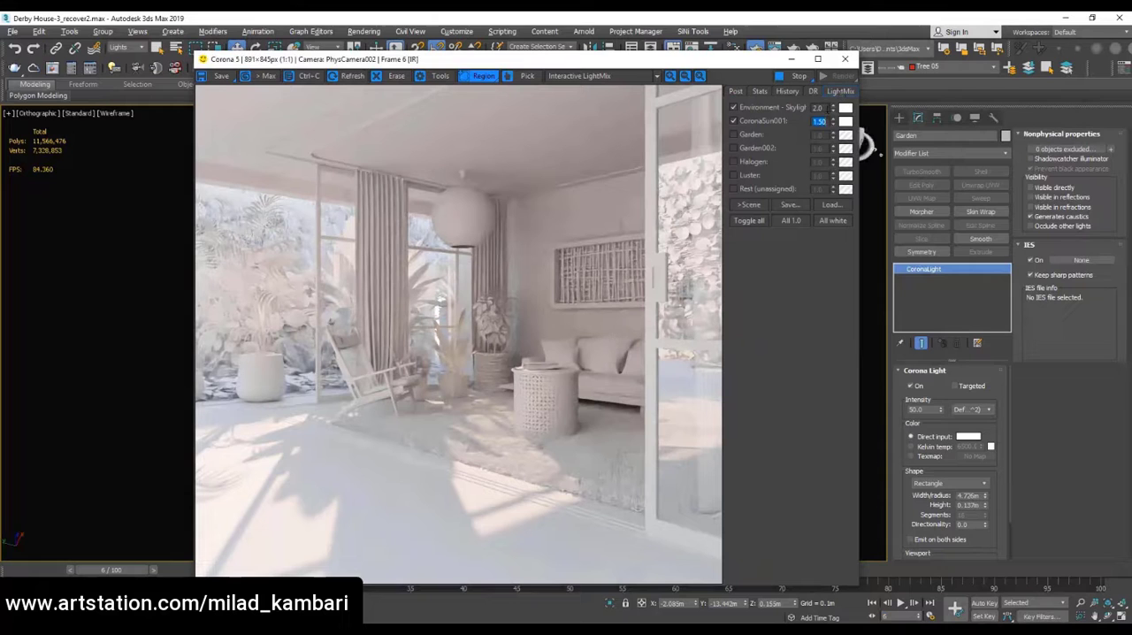
left_click(788, 205)
left_click_drag(109, 271, 109, 199)
left_click(49, 113)
left_click(180, 392)
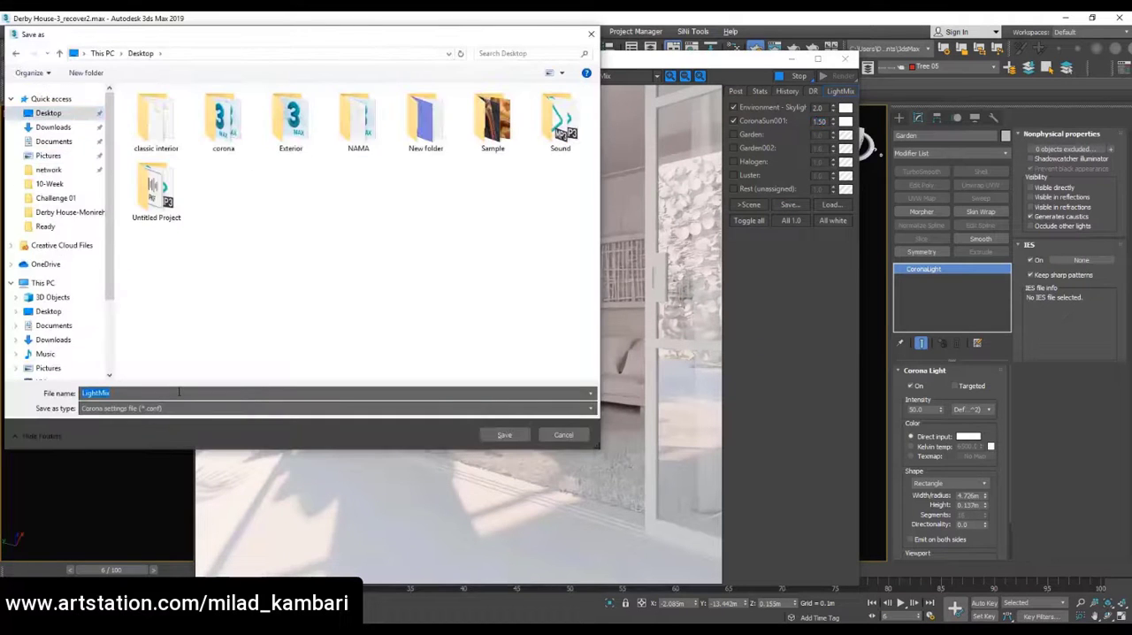
type("یشغ")
left_click(505, 434)
Turn off CoronaSun001 in LightMix and tint the environment skylight blue
left_click(733, 121)
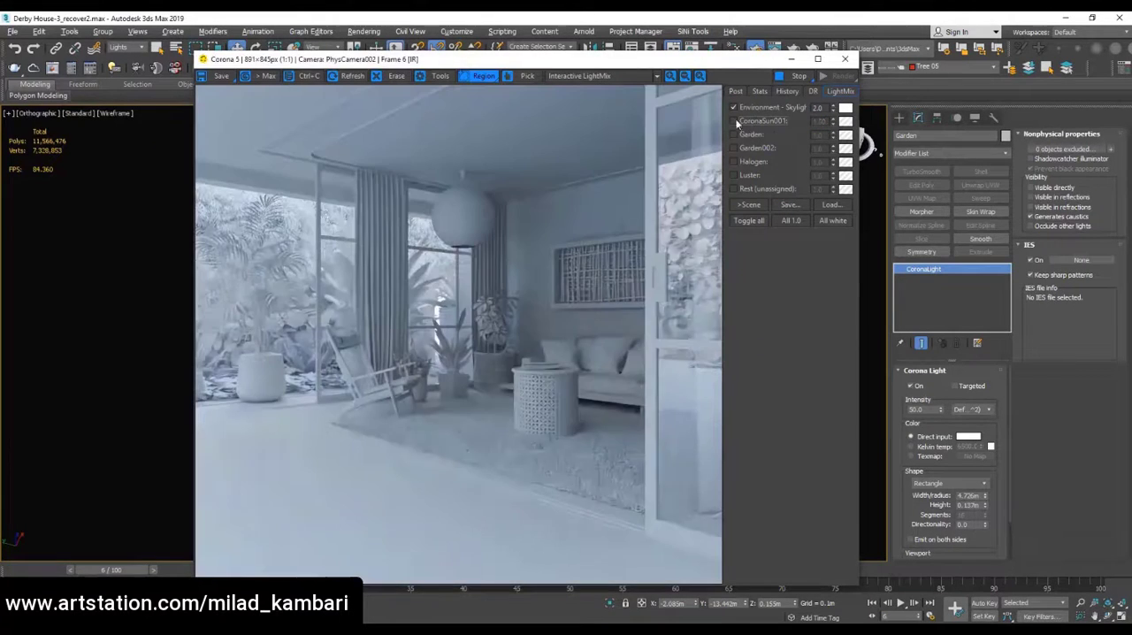
left_click(846, 108)
left_click_drag(497, 206, 531, 210)
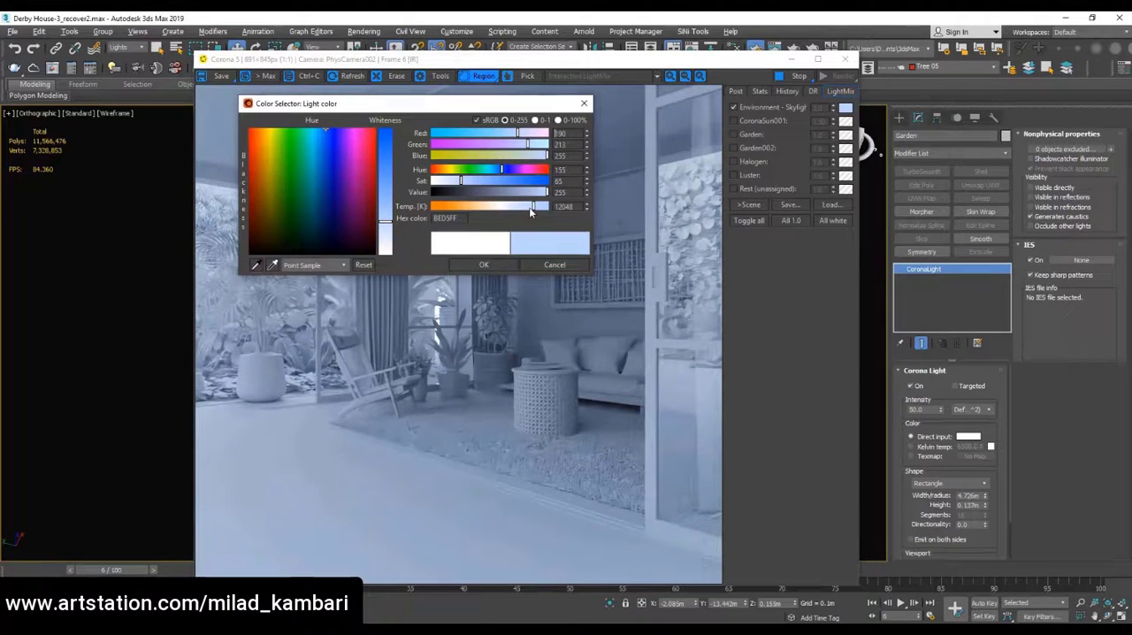
left_click_drag(385, 222, 385, 200)
left_click(483, 265)
Deepen the environment skylight's blue and set its LightMix intensity to 0.3 after trying 0.5 and lower values
double_click(820, 108)
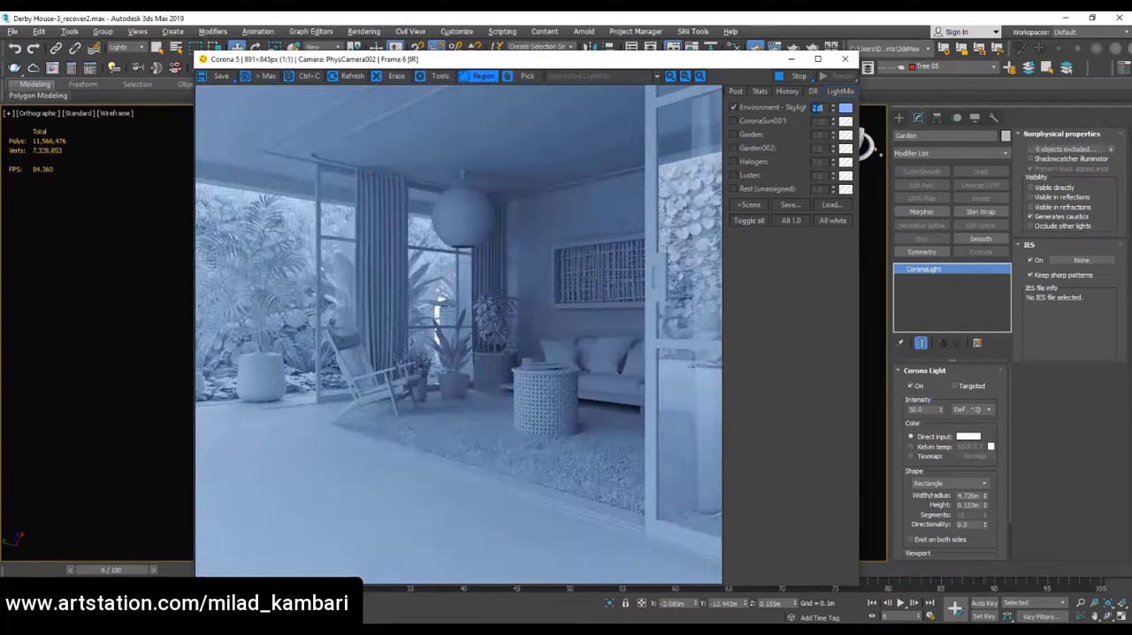
type("0.5")
key("Return")
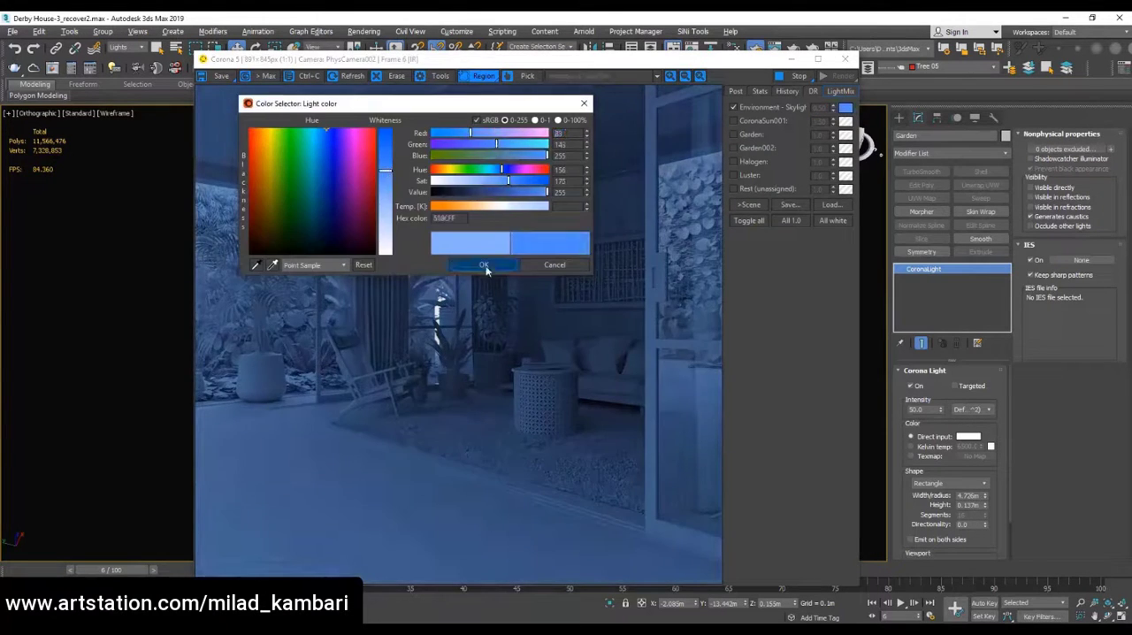
left_click(484, 264)
double_click(819, 108)
type("0.2")
key("Return")
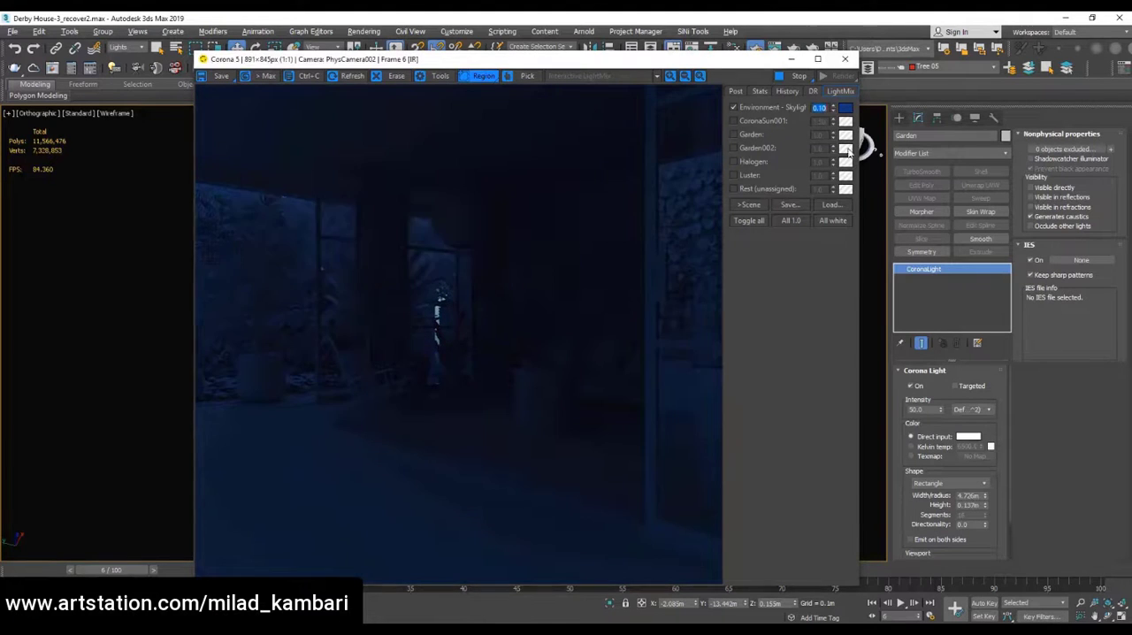
double_click(820, 108)
type("0.3")
key("Return")
Turn on the Luster light in LightMix and exclude the spherical pendant lamp from the render setup's material override
left_click(732, 175)
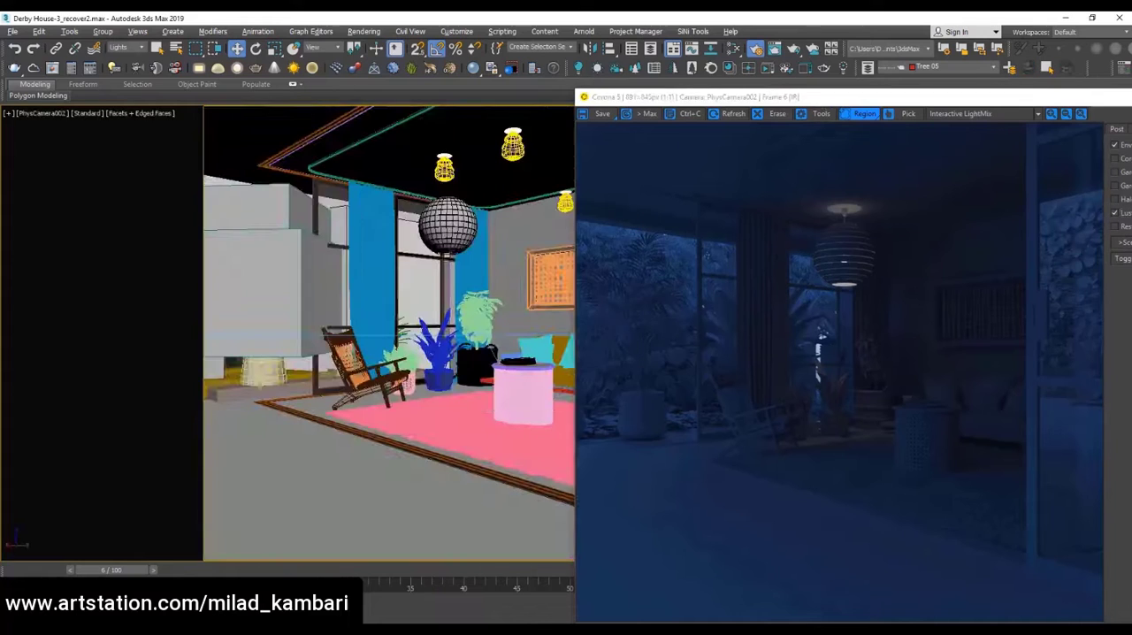
left_click(129, 48)
left_click(117, 59)
left_click(449, 226)
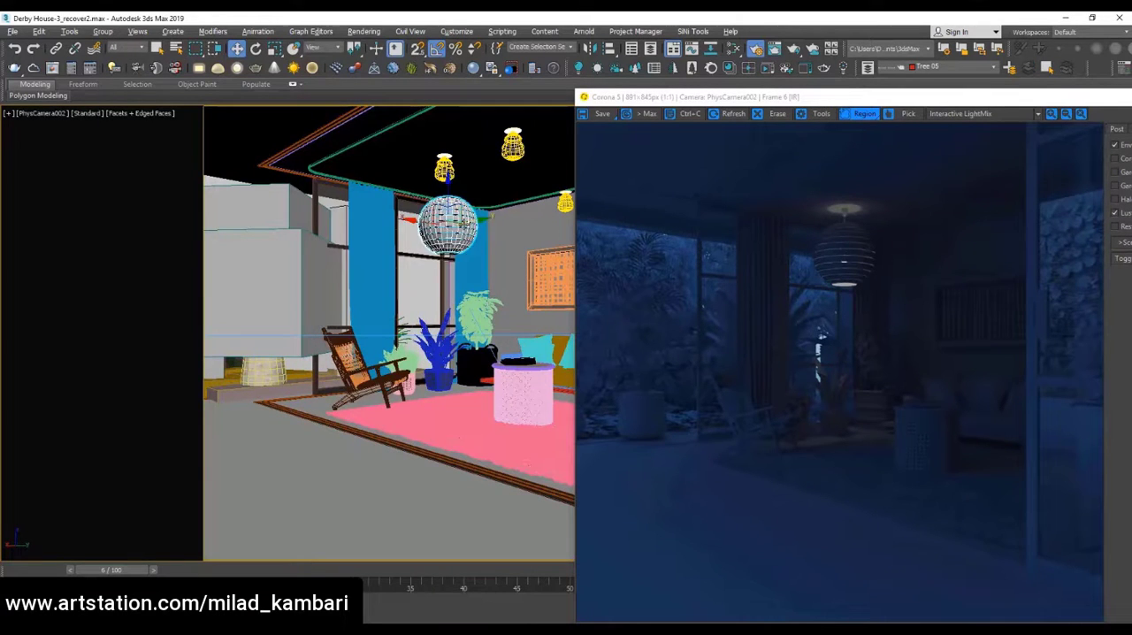
key("F10")
left_click_drag(378, 138, 156, 101)
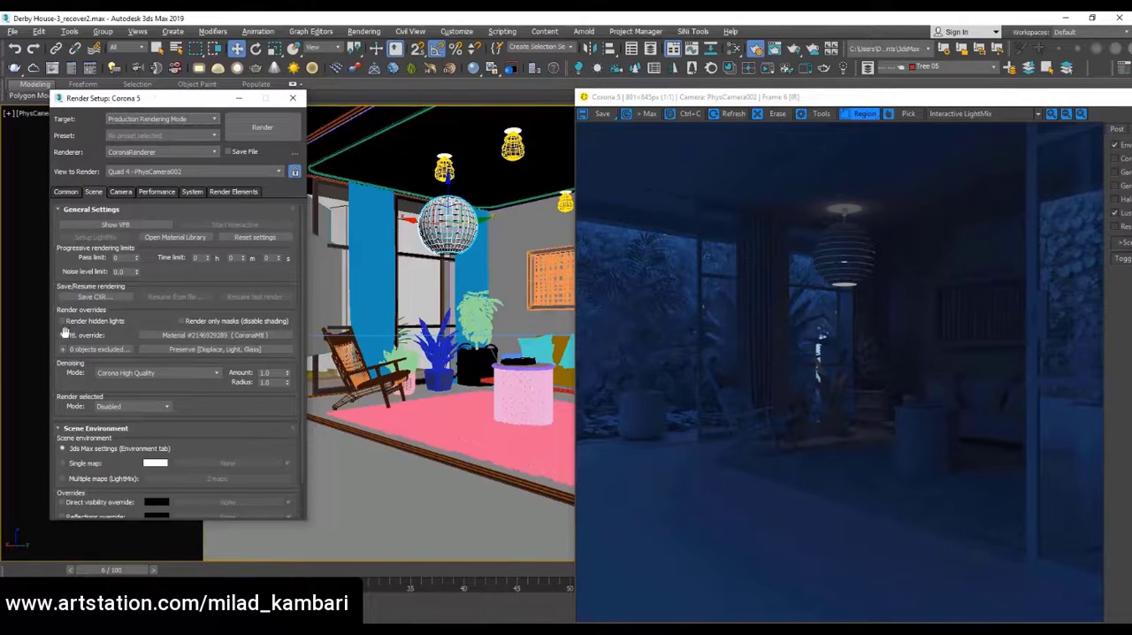
left_click(62, 349)
left_click(462, 241)
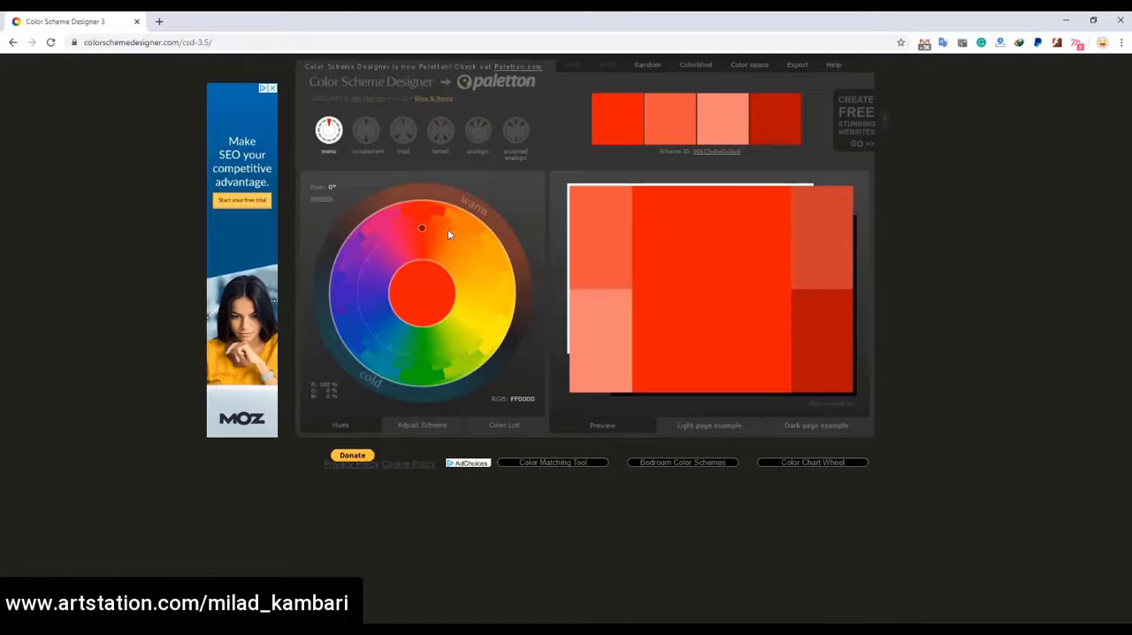
Preview a complementary orange and blue palette in Color Scheme Designer, and tint the Luster light warm orange in LightMix
left_click(365, 130)
left_click_drag(425, 365, 365, 324)
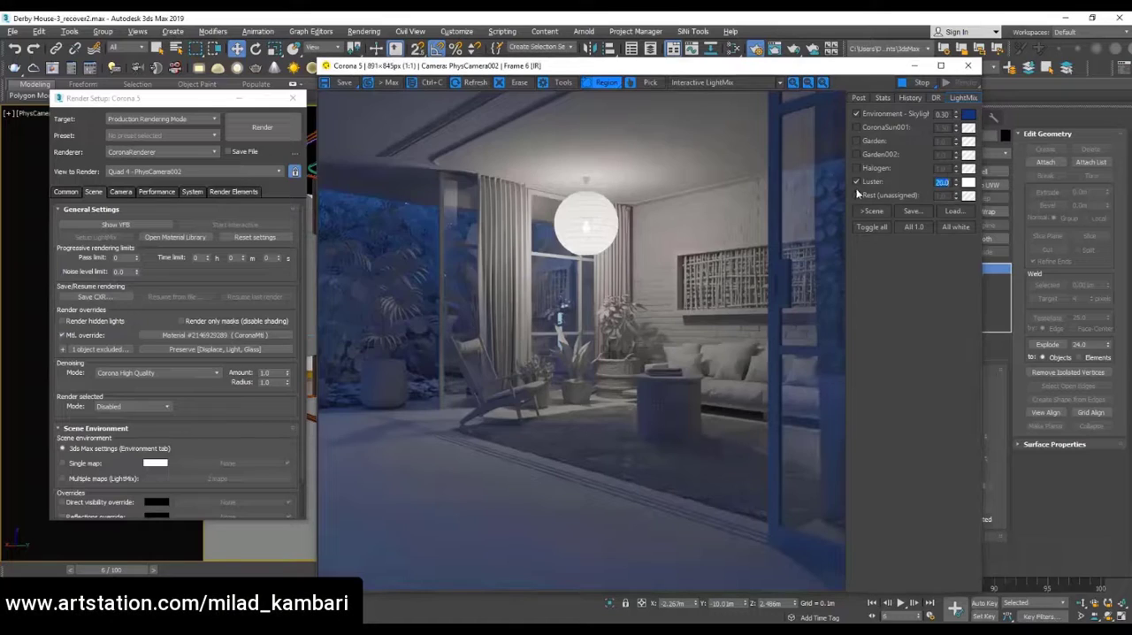
left_click(968, 181)
left_click_drag(292, 180, 306, 183)
left_click(301, 235)
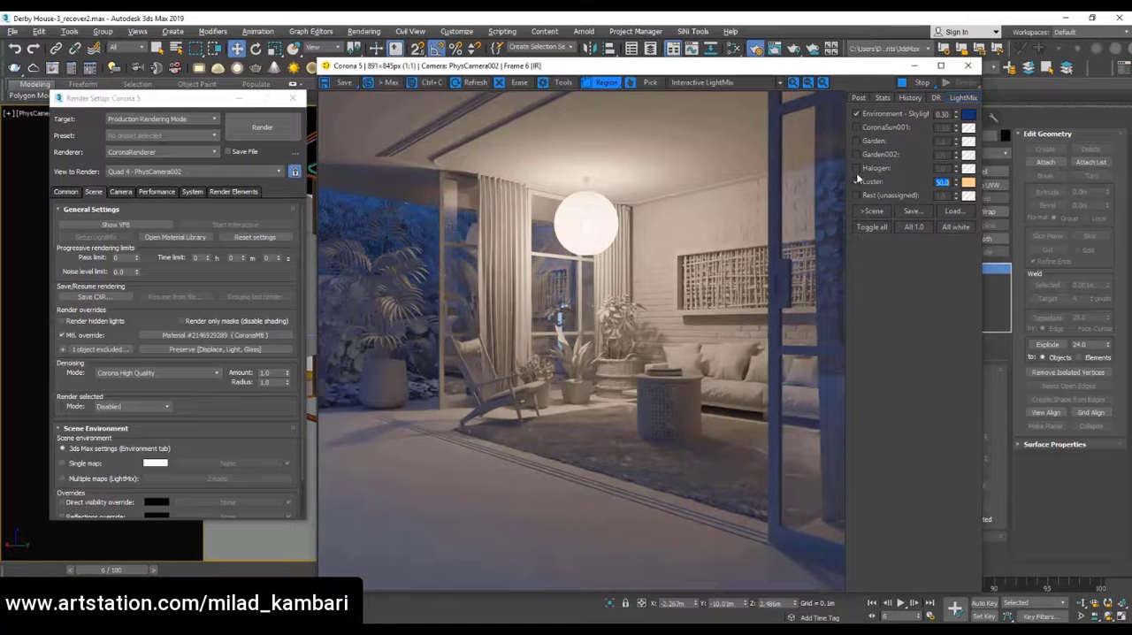
Turn on Garden and Garden002 in LightMix, copy Luster's orange to Garden and set Garden's intensity to 5 after trying 2
left_click(855, 141)
left_click(857, 154)
left_click_drag(965, 184, 916, 138)
type("2")
key("Return")
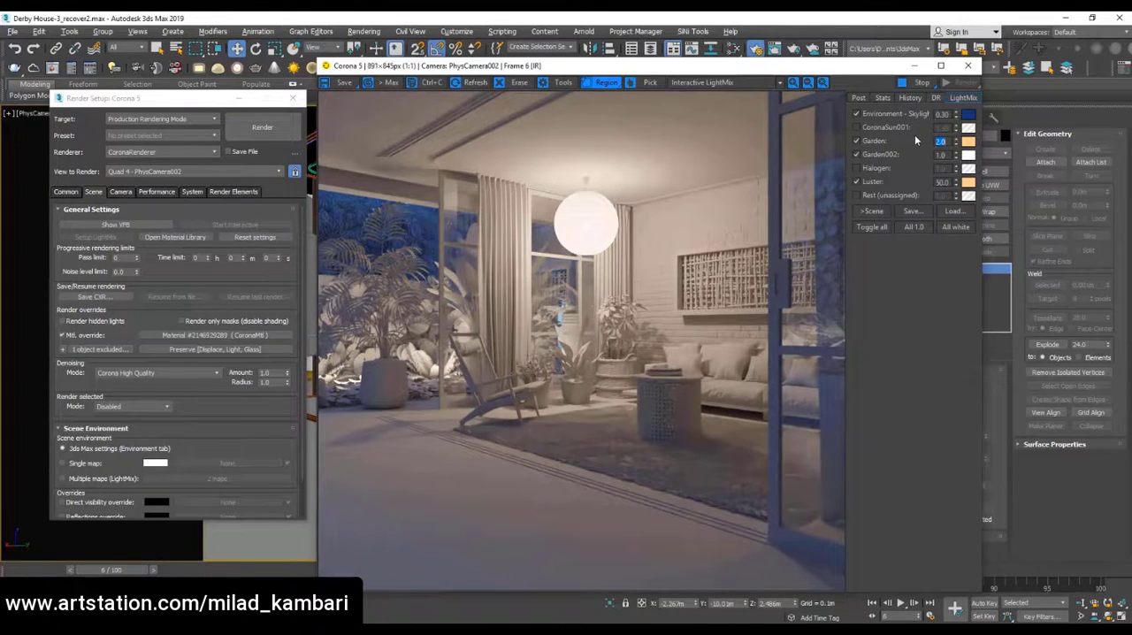
type("5")
key("Return")
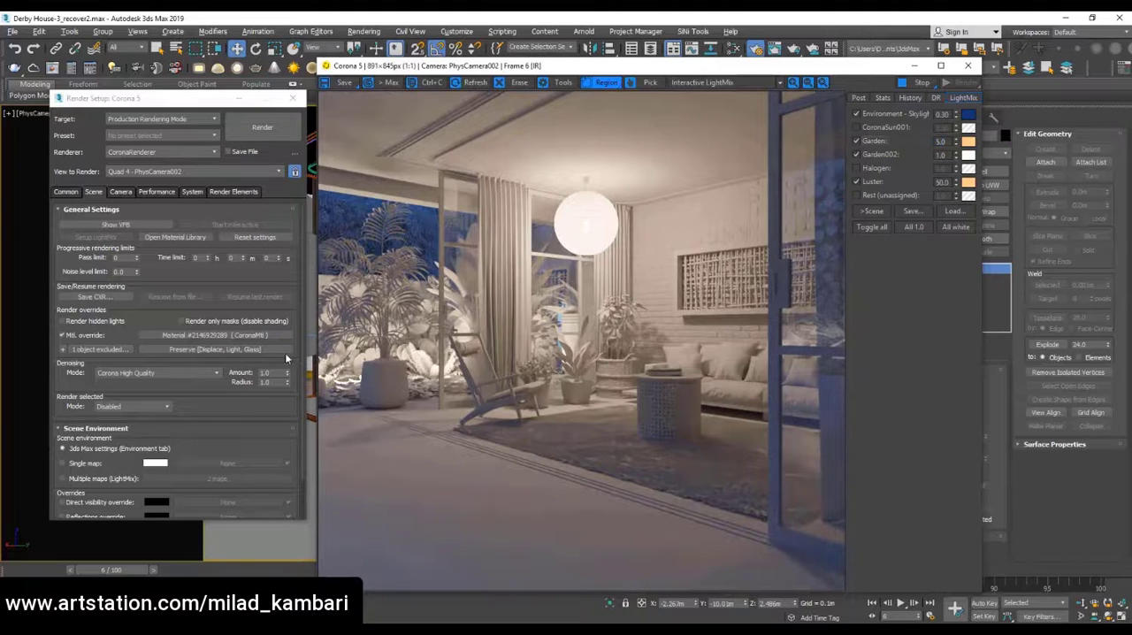
Give the environment skylight a brighter blue with a LightMix intensity of 0.6
left_click(968, 114)
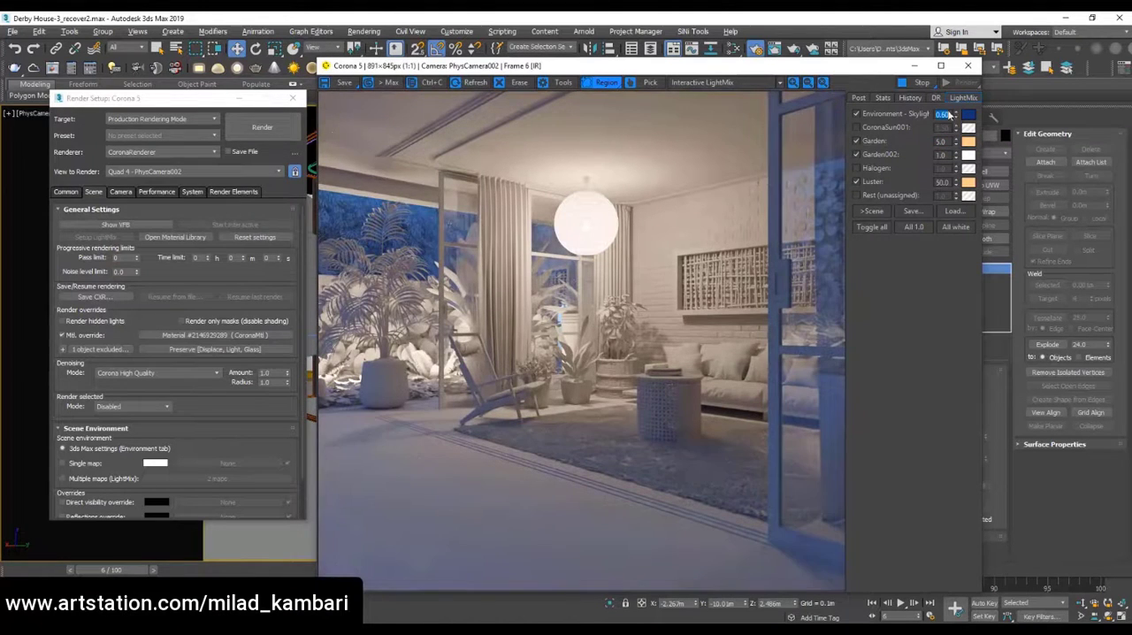
left_click(285, 227)
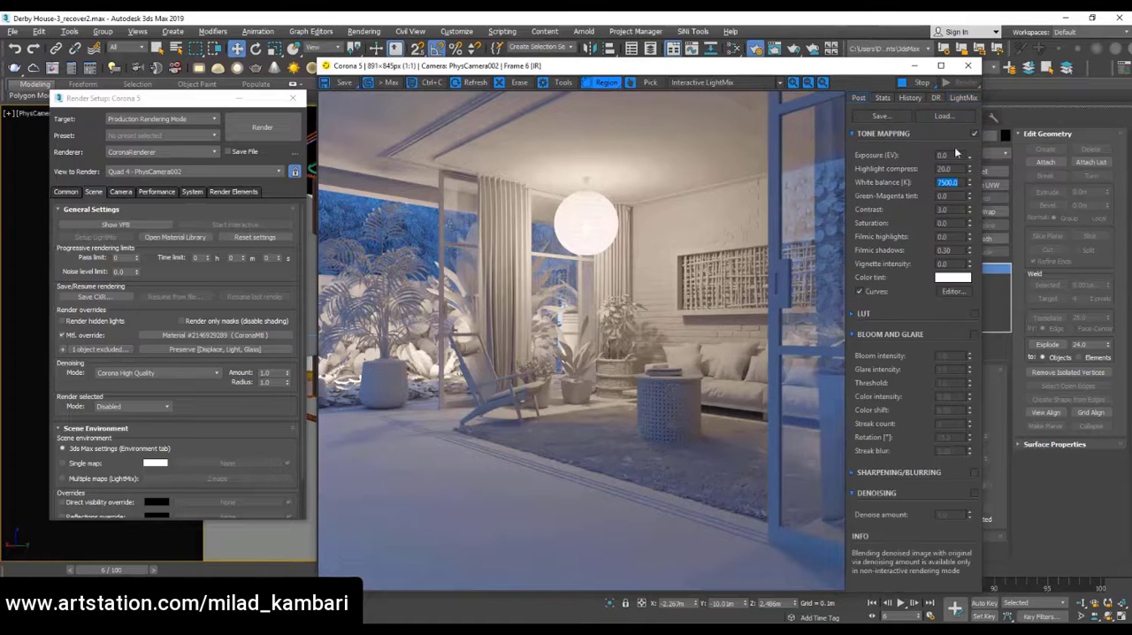
Try small tone mapping exposure increases, including 0.2, and return the exposure to 0
left_click(954, 153)
type("0.1")
key("Return")
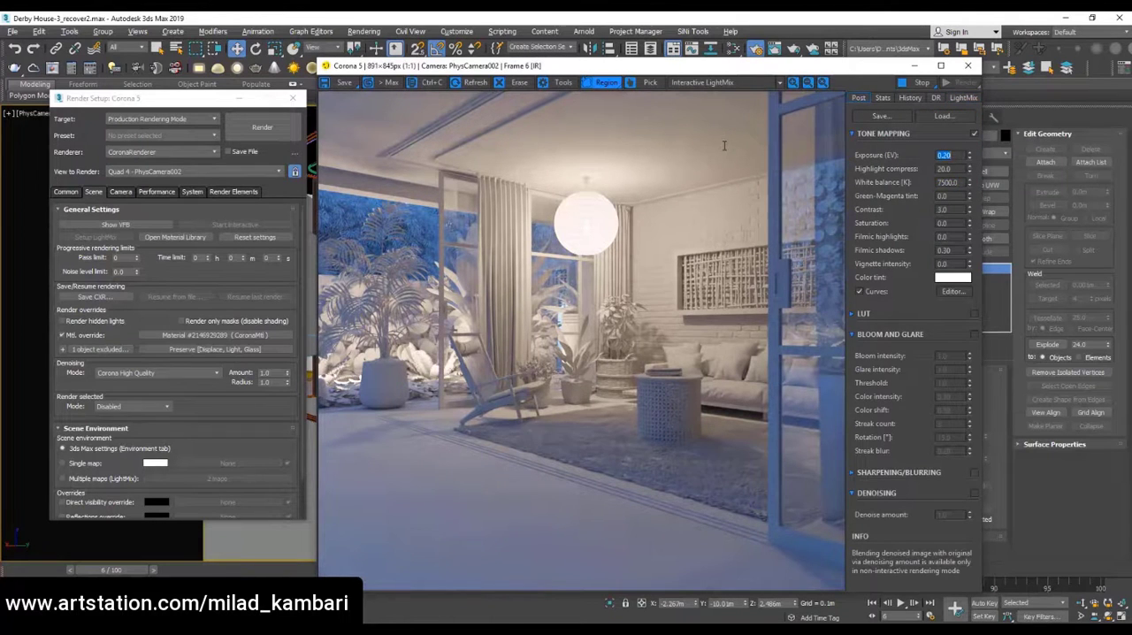
type("0.1")
key("Return")
Save the blue and orange LightMix setup to the Desktop as a Night configuration file
left_click(963, 97)
left_click(912, 210)
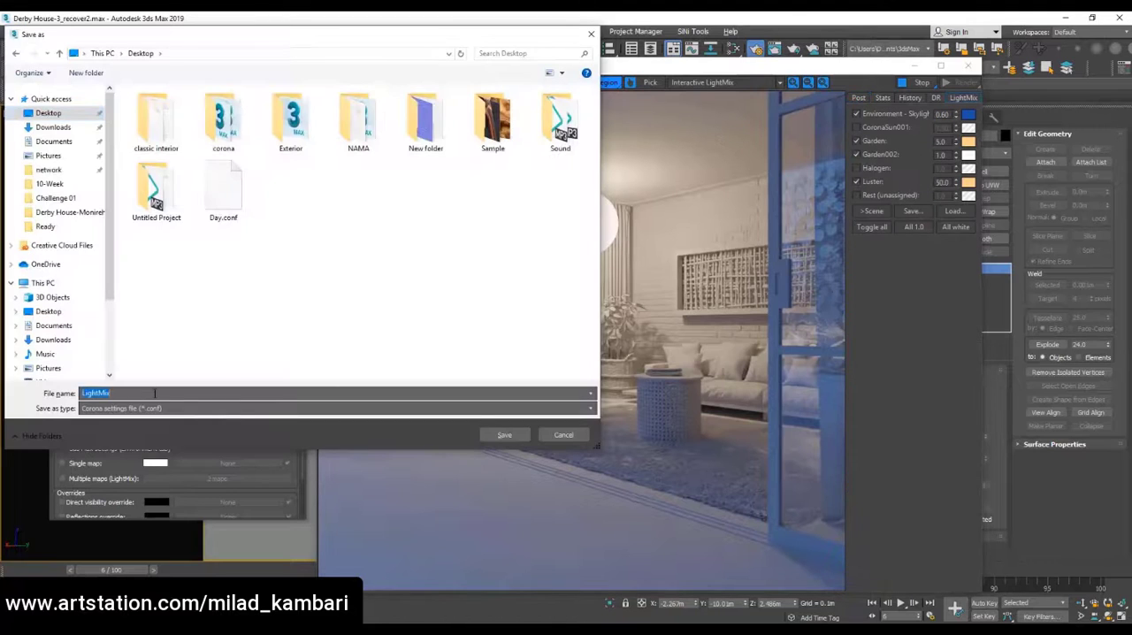
type("Nig")
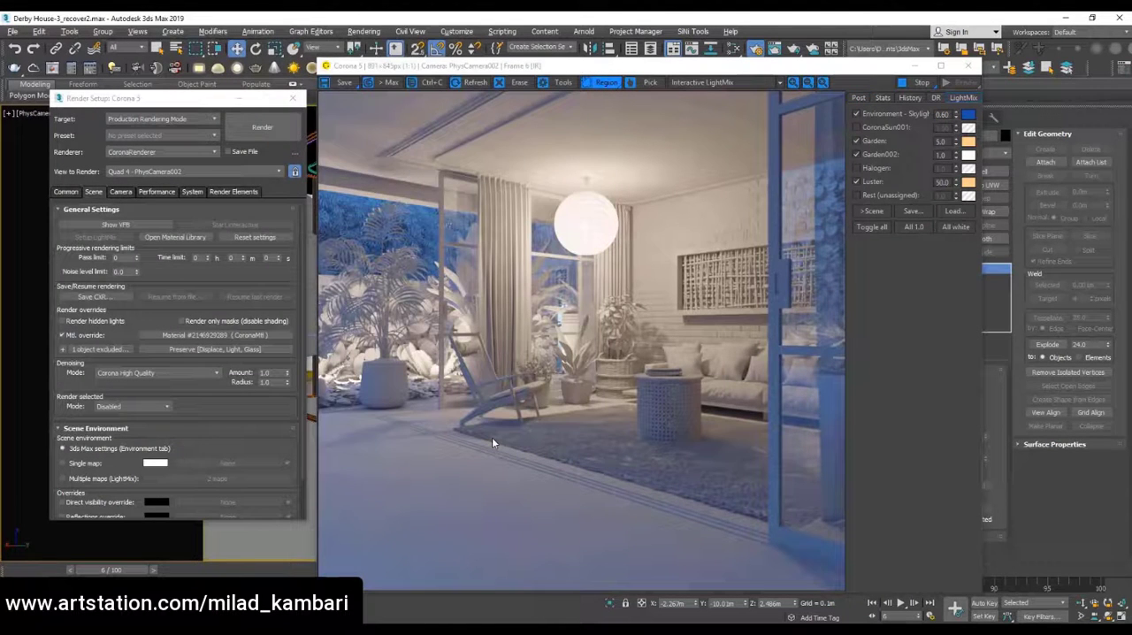
Load the saved Day configuration into LightMix
left_click_drag(559, 67, 621, 46)
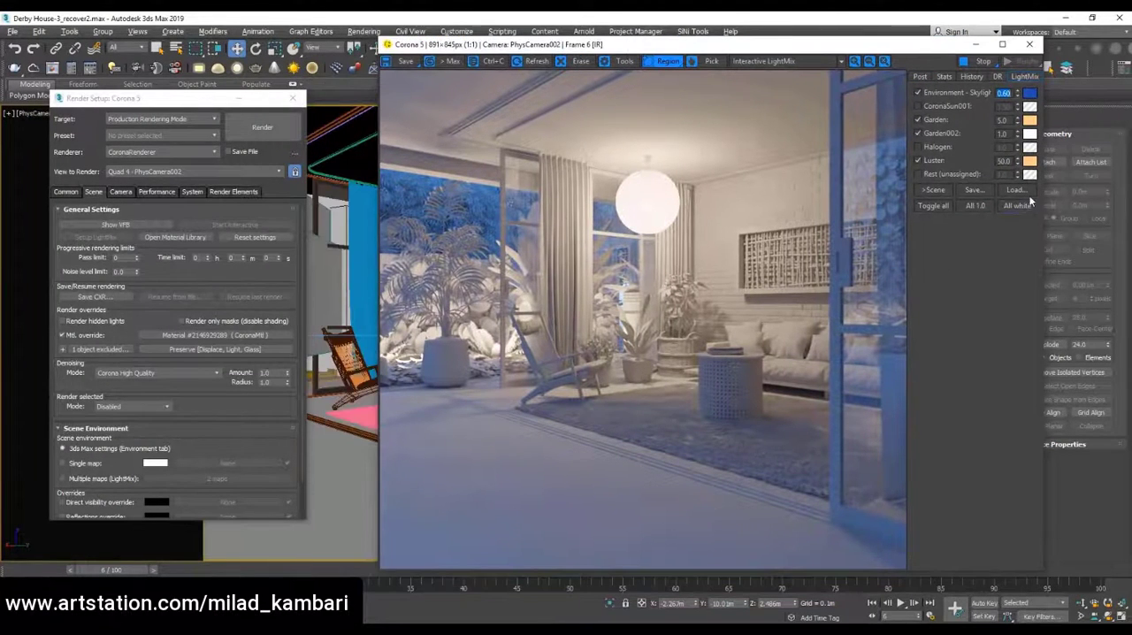
left_click(1028, 196)
double_click(215, 210)
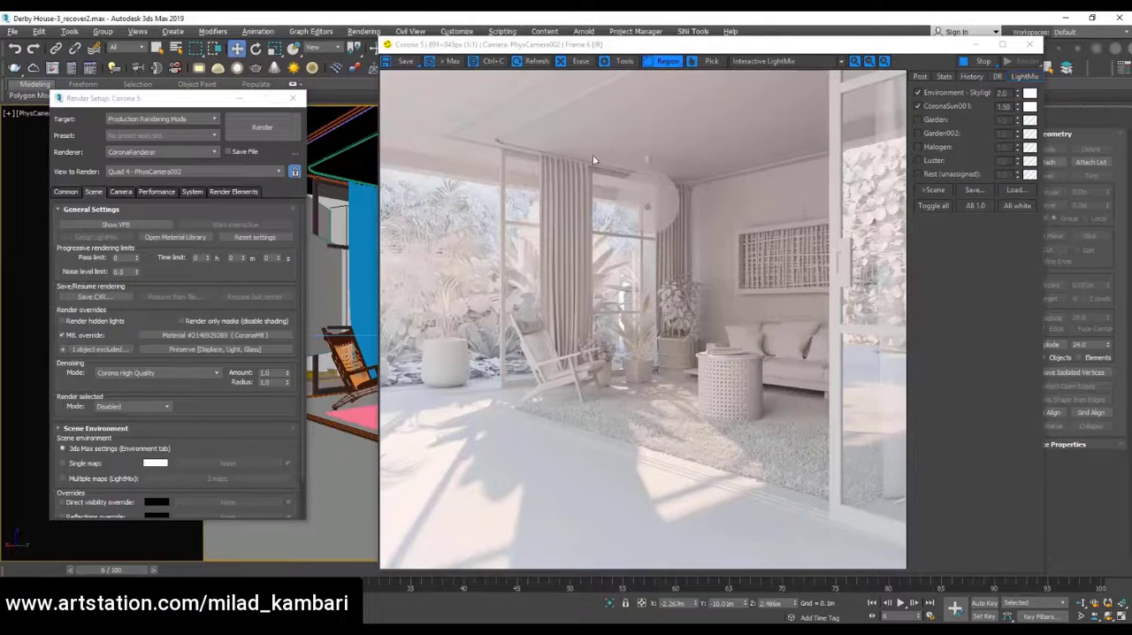
Limit selection to lights, show the camera view in wireframe and select the light inside the spherical pendant lamp
left_click_drag(569, 48, 523, 348)
left_click(239, 98)
left_click(128, 47)
left_click(121, 86)
key("F3")
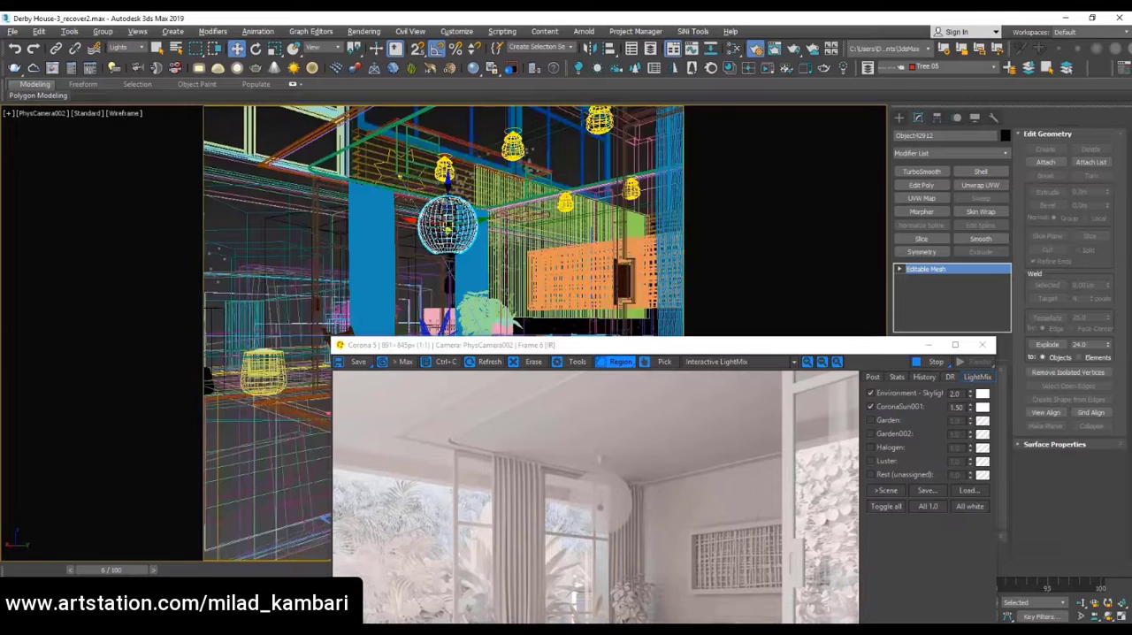
left_click(447, 232)
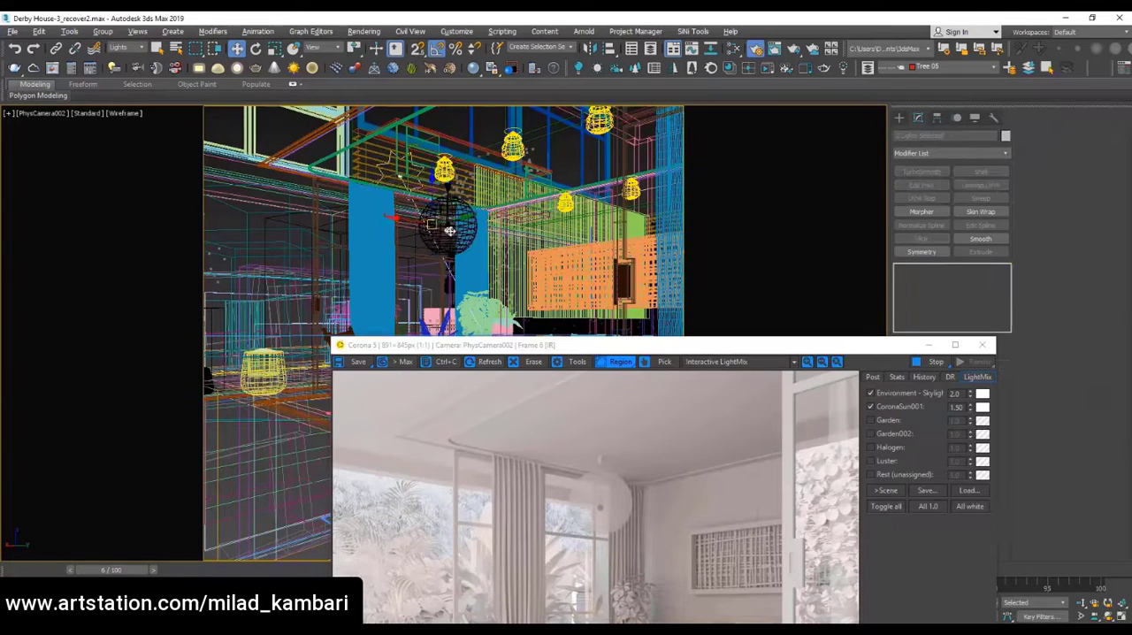
Load the saved night configuration into LightMix
left_click_drag(689, 350, 816, 123)
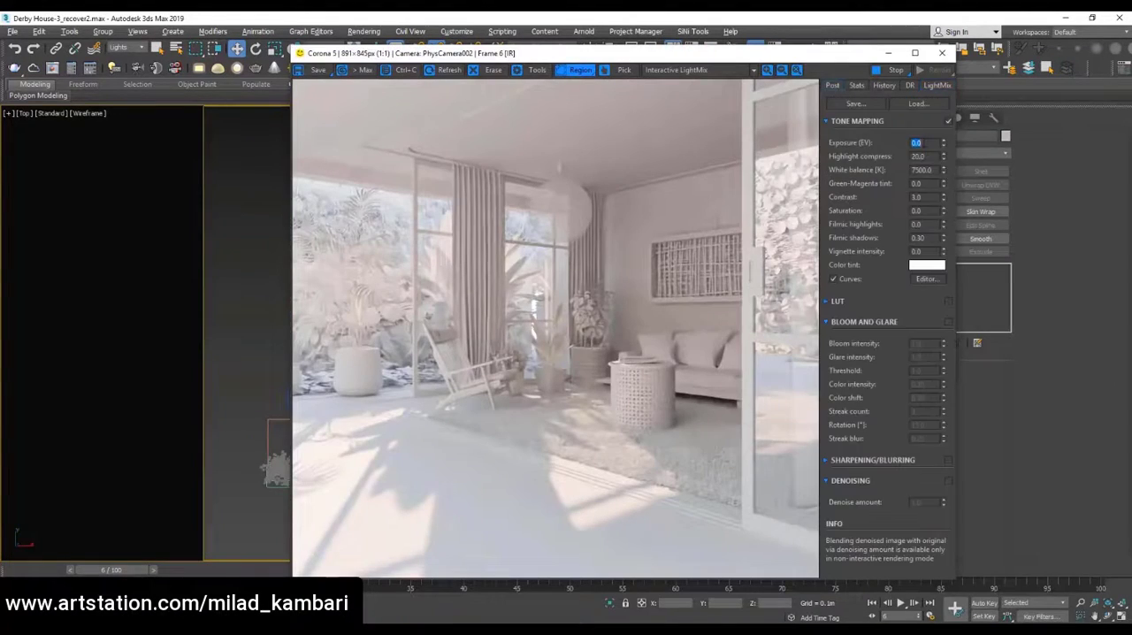
left_click(936, 85)
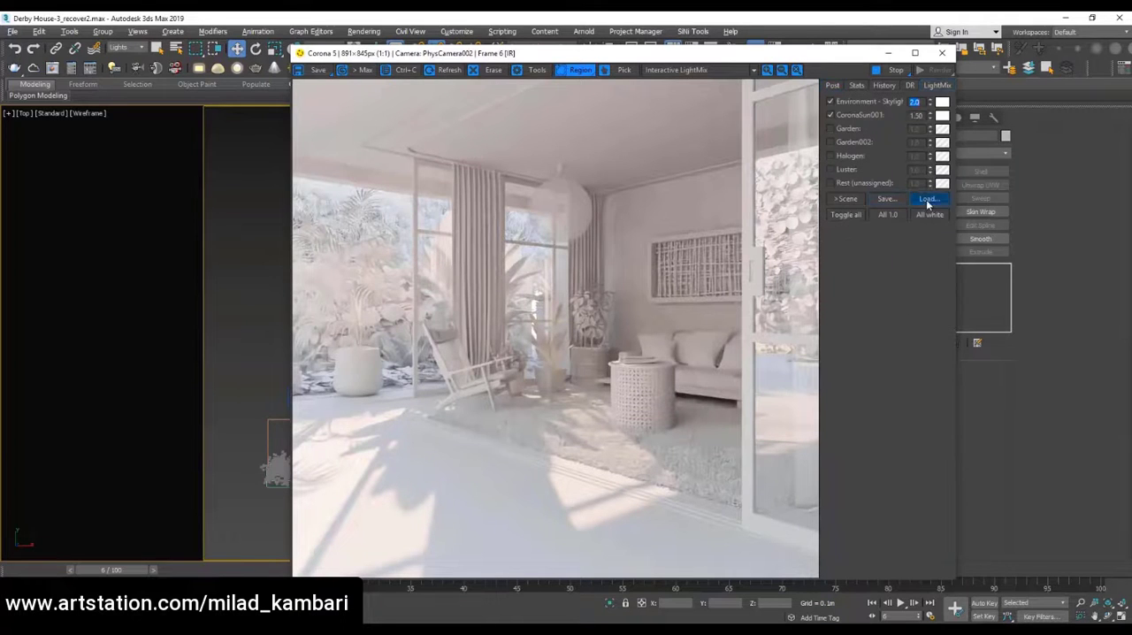
left_click(927, 198)
double_click(281, 191)
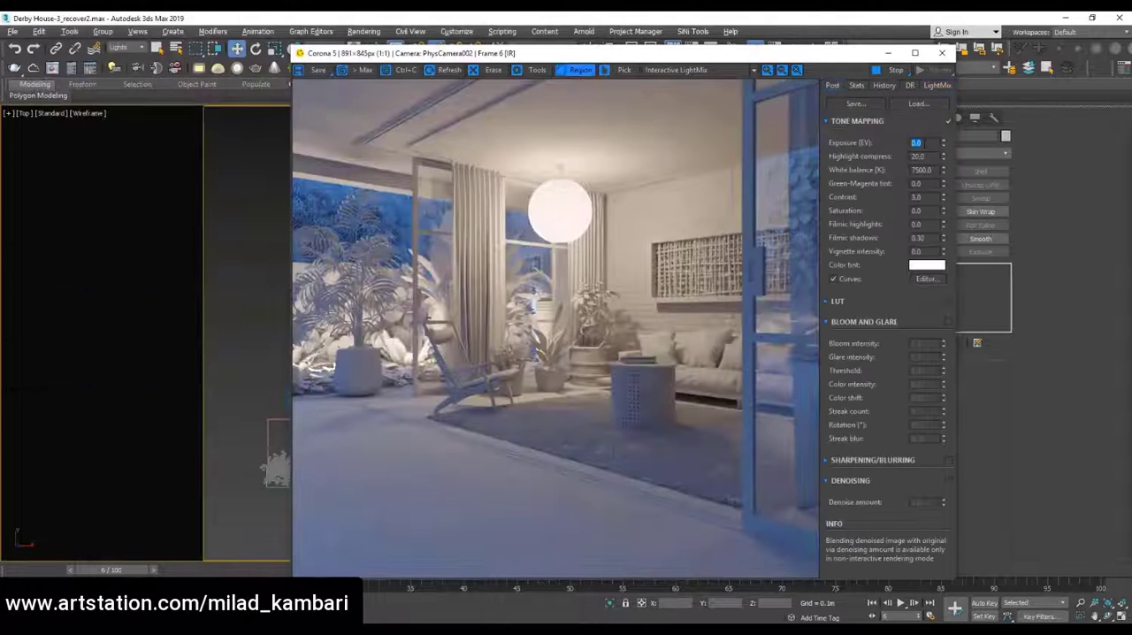